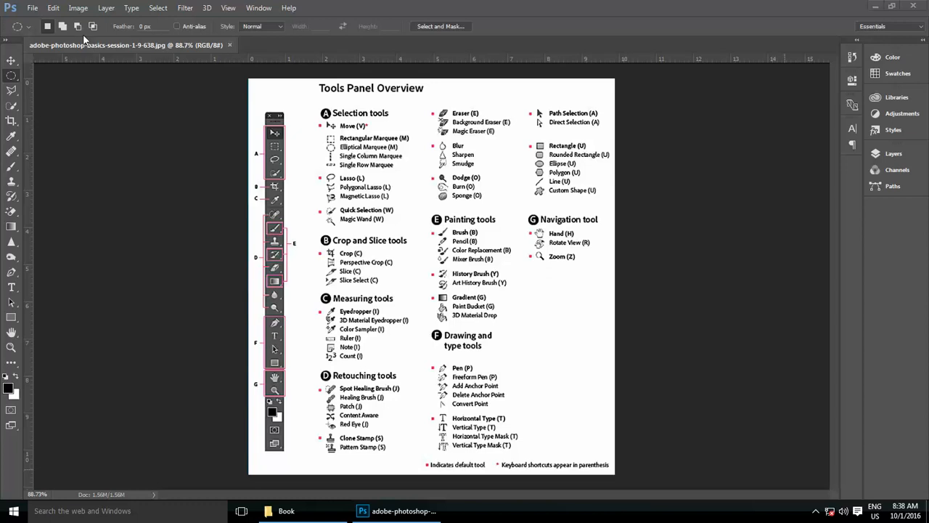
# - Close the tools overview image and open "Single Column & Row Marqree" from the "Chapter 03 - Move and Selection tools" folder
pyautogui.click(230, 46)
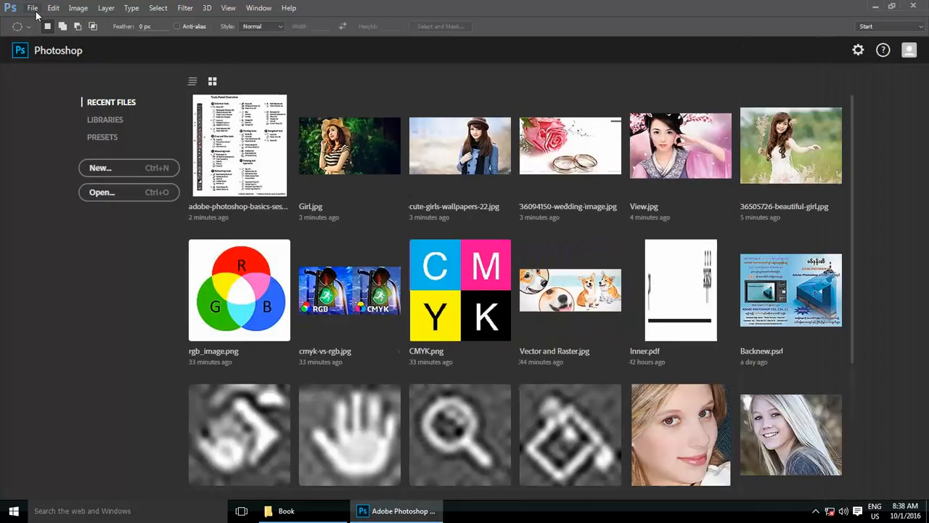
pyautogui.click(32, 8)
pyautogui.click(42, 35)
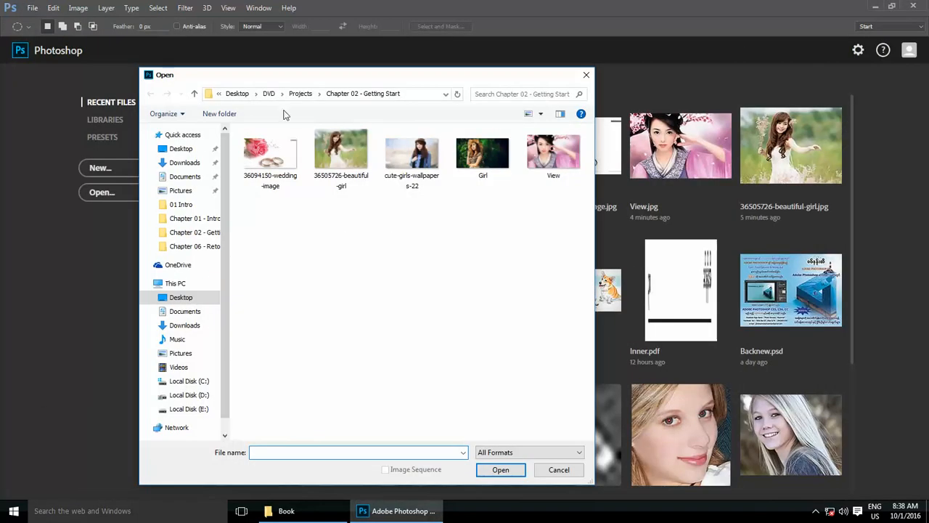
pyautogui.click(302, 94)
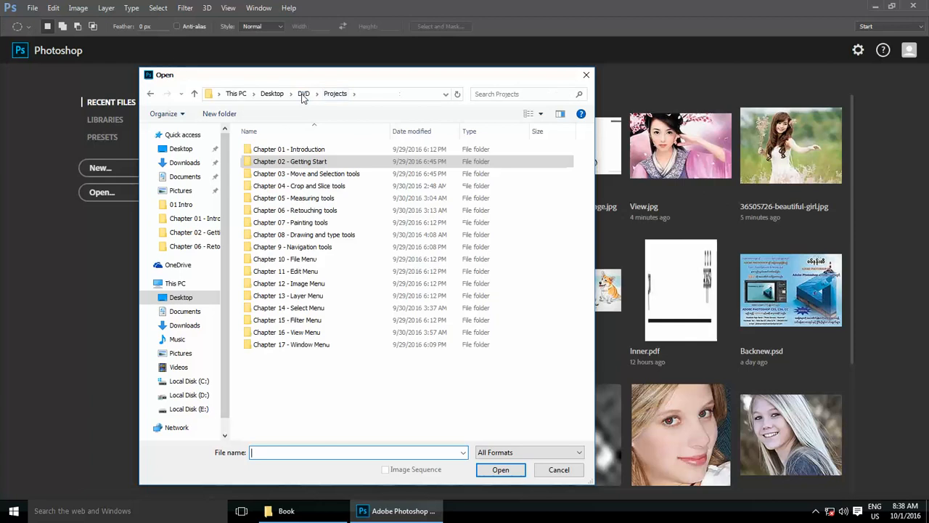
pyautogui.doubleClick(280, 175)
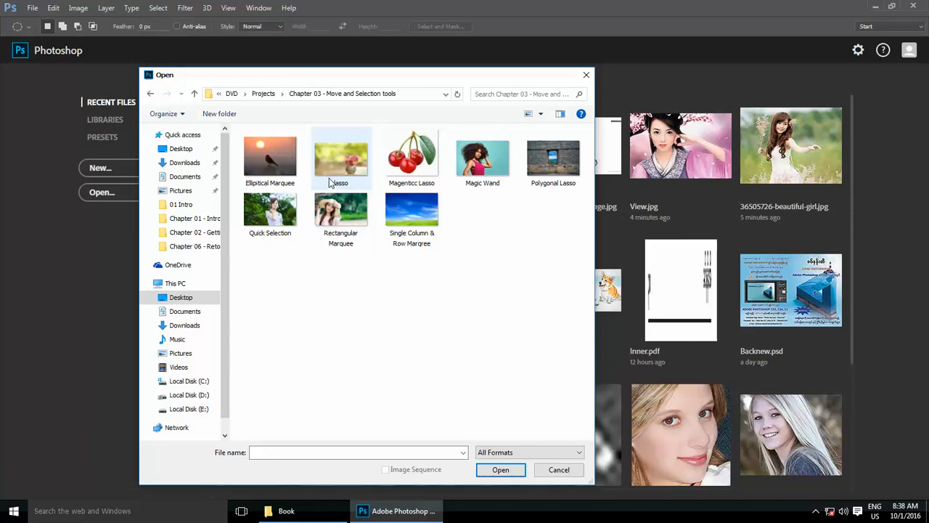
pyautogui.click(412, 214)
pyautogui.click(500, 470)
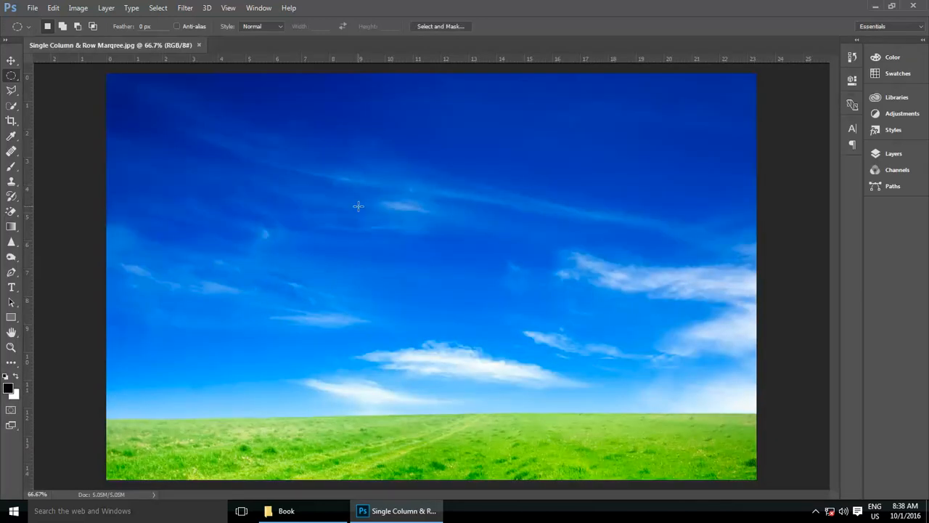
# - Switch from the Elliptical Marquee Tool to the Rectangular Marquee Tool
pyautogui.rightClick(12, 81)
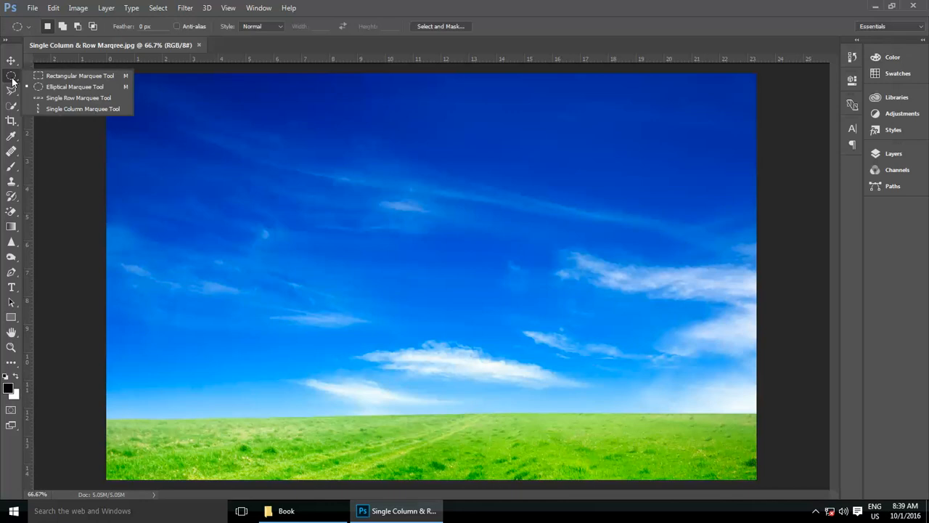
pyautogui.click(9, 85)
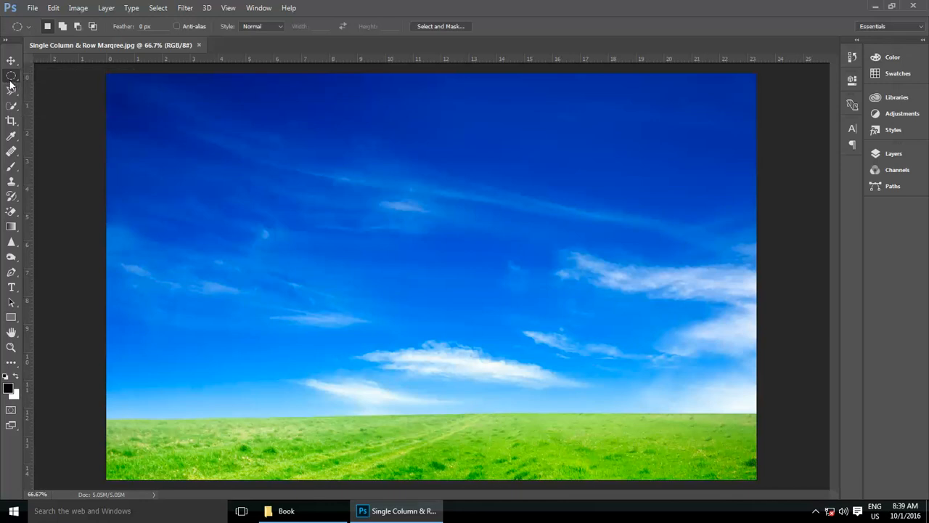
pyautogui.rightClick(12, 81)
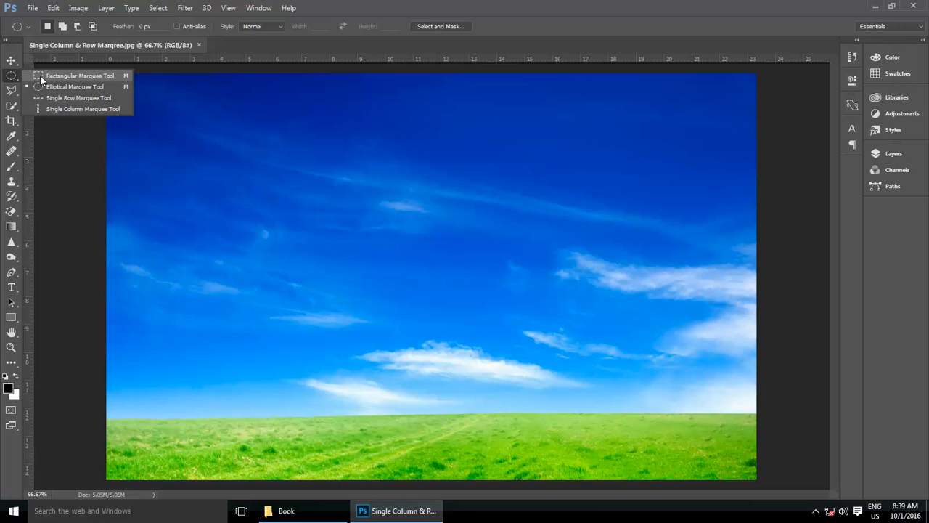
pyautogui.click(39, 75)
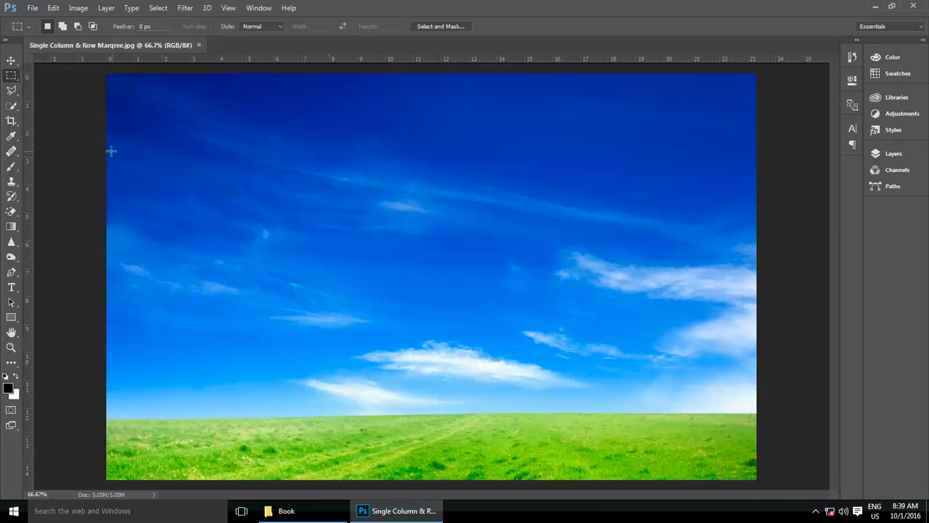
pyautogui.rightClick(14, 76)
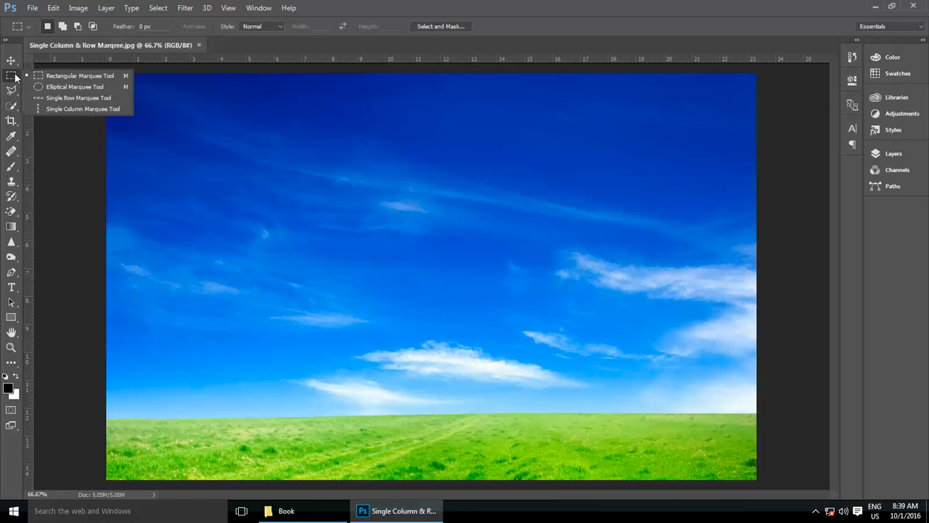
pyautogui.click(24, 74)
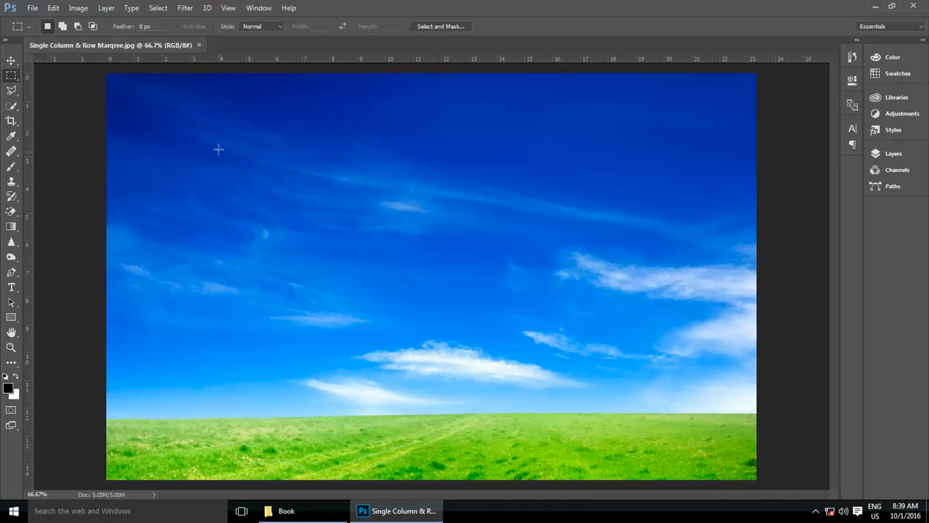
# - Draw three large rectangular selections one after another in the upper sky, then clear the selection
pyautogui.moveTo(209, 140); pyautogui.dragTo(416, 273)
pyautogui.moveTo(535, 103); pyautogui.dragTo(324, 242)
pyautogui.moveTo(210, 102); pyautogui.dragTo(421, 243)
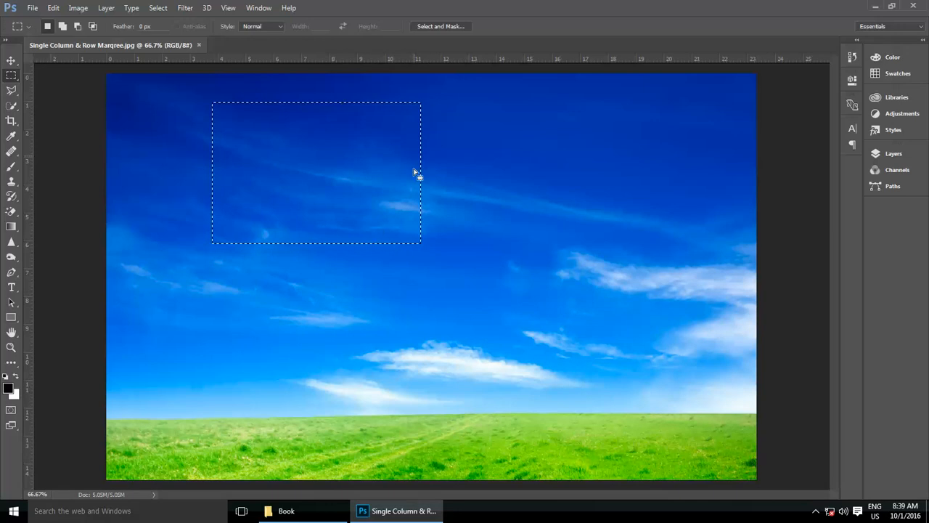
pyautogui.click(304, 368)
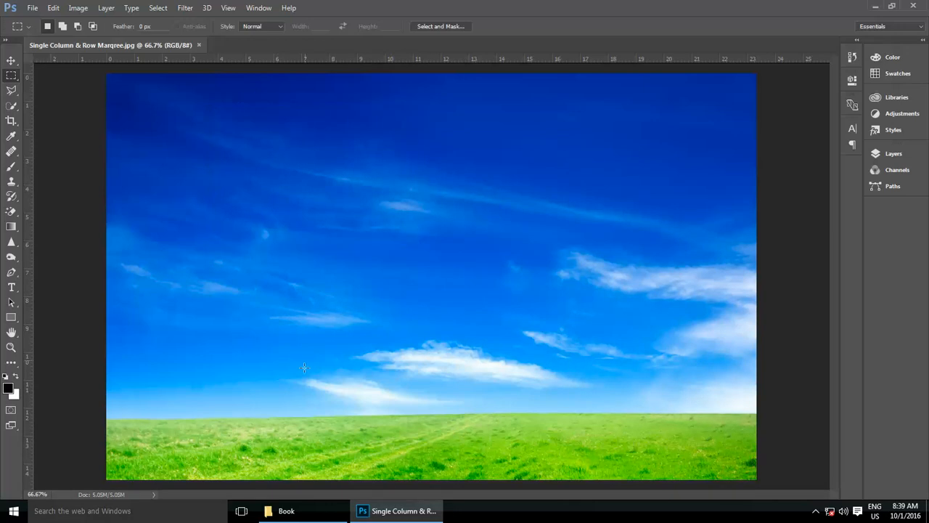
# - Draw rectangular selections of different sizes at various places in the sky, each replacing the last, and deselect
pyautogui.moveTo(155, 198); pyautogui.dragTo(273, 297)
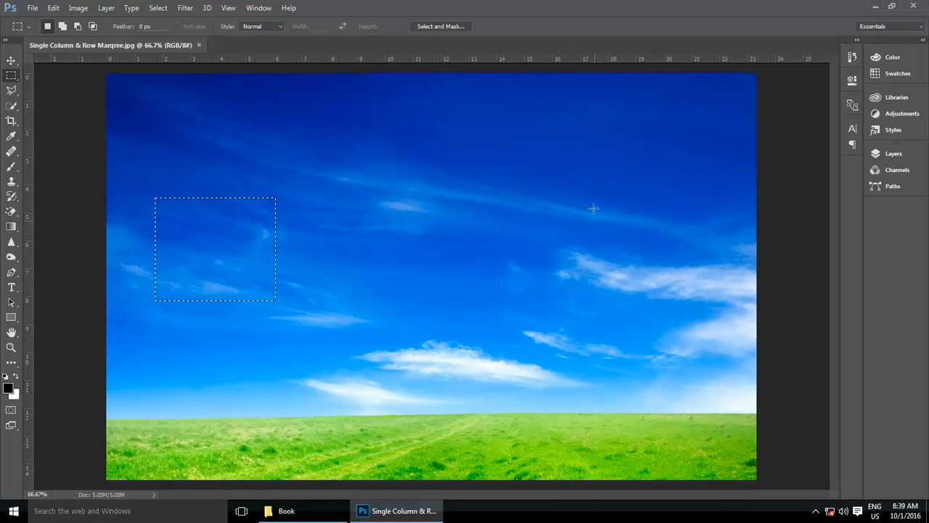
pyautogui.moveTo(527, 118); pyautogui.dragTo(639, 201)
pyautogui.moveTo(155, 100); pyautogui.dragTo(247, 185)
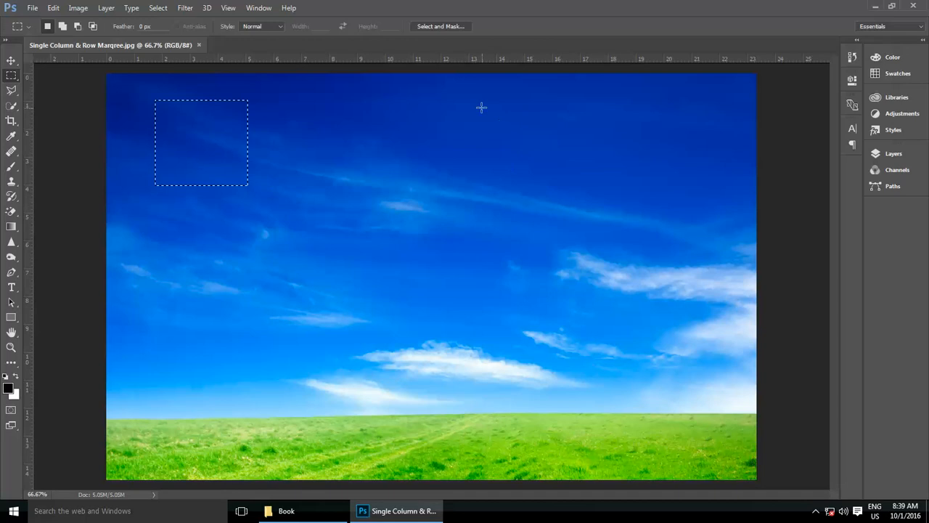
pyautogui.click(550, 151)
pyautogui.moveTo(194, 126); pyautogui.dragTo(356, 278)
pyautogui.moveTo(371, 139); pyautogui.dragTo(565, 332)
pyautogui.click(297, 152)
pyautogui.moveTo(212, 128); pyautogui.dragTo(356, 231)
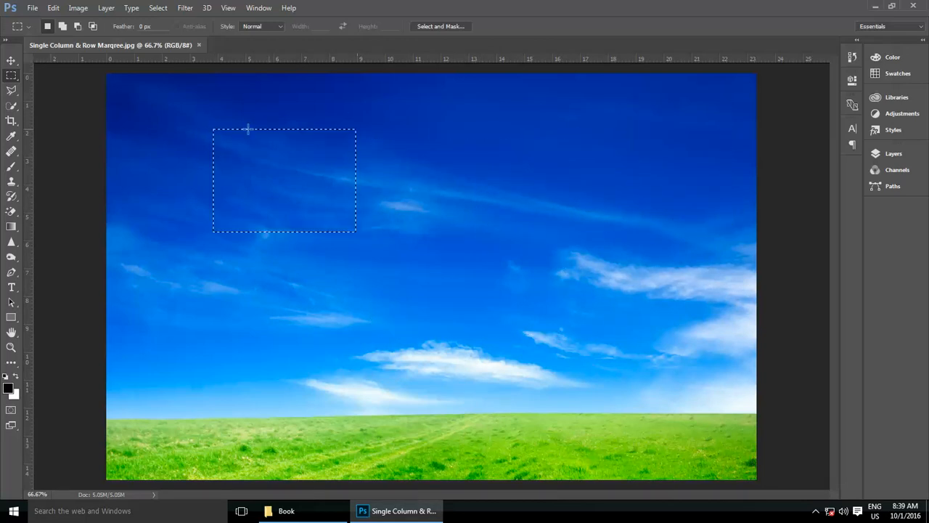
pyautogui.click(457, 161)
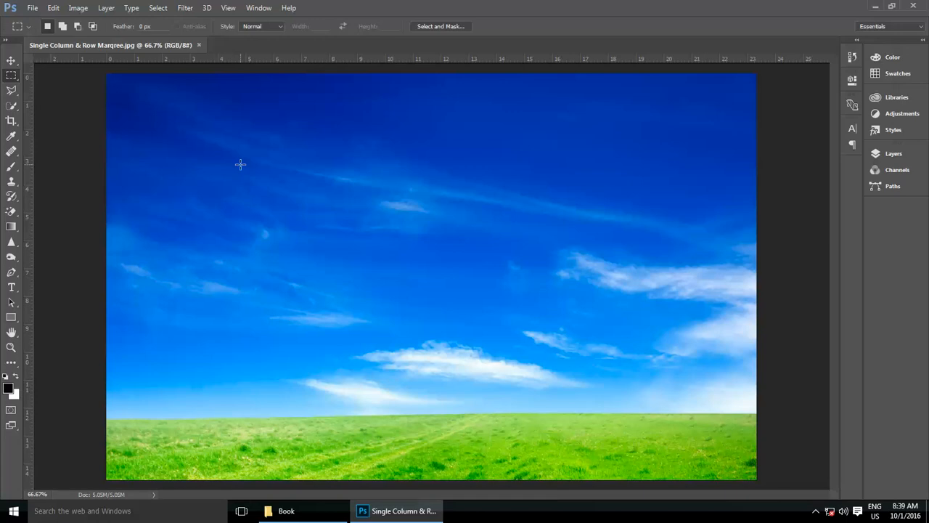
# - Draw rectangular selections in the middle of the sky, constrain the second one to a square, and deselect
pyautogui.moveTo(319, 174); pyautogui.dragTo(415, 268)
pyautogui.click(265, 255)
pyautogui.moveTo(229, 128); pyautogui.dragTo(402, 323)
pyautogui.press('shift')
pyautogui.click(412, 313)
# - Draw a rectangular selection left of the small central cloud, reposition it while drawing, and clear it
pyautogui.moveTo(403, 291); pyautogui.dragTo(429, 331)
pyautogui.moveTo(225, 137); pyautogui.dragTo(379, 264)
pyautogui.press('space')
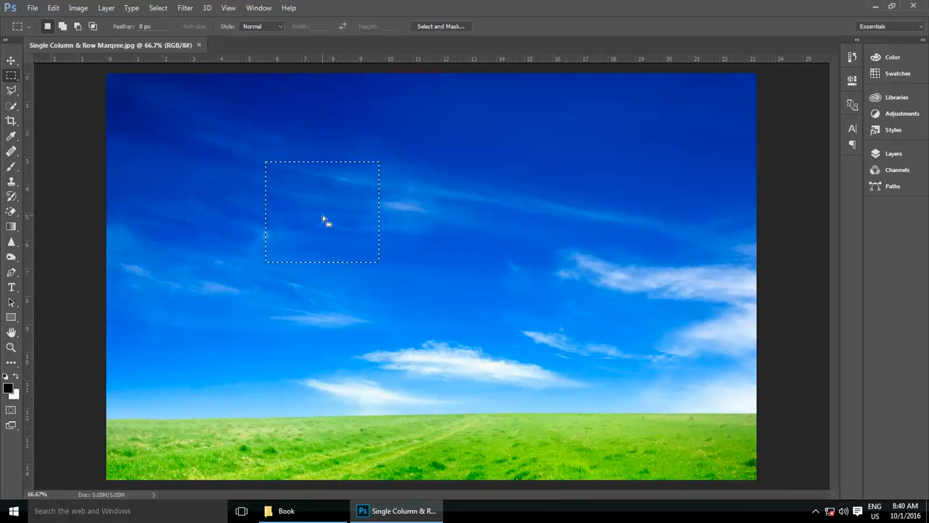
pyautogui.moveTo(325, 217)
pyautogui.mouseDown()
pyautogui.moveTo(370, 244)
pyautogui.moveTo(560, 241)
pyautogui.moveTo(591, 185)
pyautogui.moveTo(394, 195)
pyautogui.moveTo(191, 136)
pyautogui.moveTo(291, 231)
pyautogui.moveTo(326, 220)
pyautogui.mouseUp()
pyautogui.click(398, 198)
pyautogui.click(478, 261)
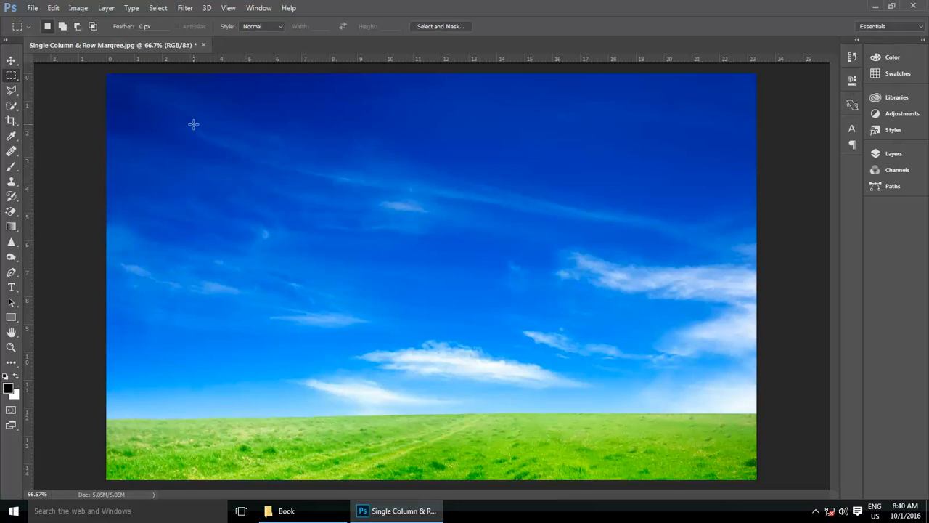
# - Draw a wide rectangular selection across the central sky, shift it while drawing and shorten it, then deselect
pyautogui.moveTo(193, 125); pyautogui.dragTo(483, 317)
pyautogui.press('space')
pyautogui.moveTo(435, 266); pyautogui.dragTo(448, 168)
pyautogui.click(284, 186)
# - Draw a series of rectangular selections across the sky in New selection mode so each replaces the previous, then deselect
pyautogui.moveTo(161, 114); pyautogui.dragTo(235, 180)
pyautogui.moveTo(569, 135); pyautogui.dragTo(678, 230)
pyautogui.moveTo(324, 112); pyautogui.dragTo(432, 181)
pyautogui.moveTo(223, 124); pyautogui.dragTo(324, 233)
pyautogui.moveTo(375, 122); pyautogui.dragTo(566, 246)
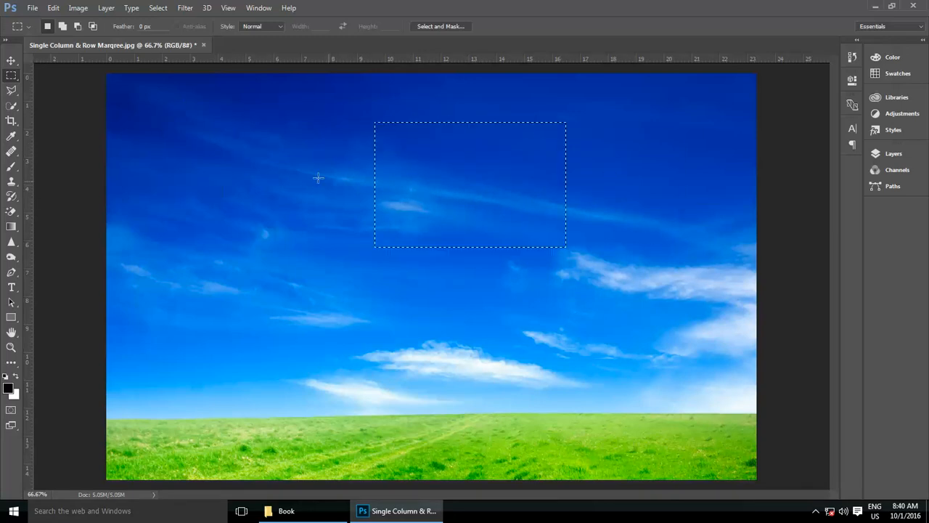
pyautogui.moveTo(208, 143); pyautogui.dragTo(353, 285)
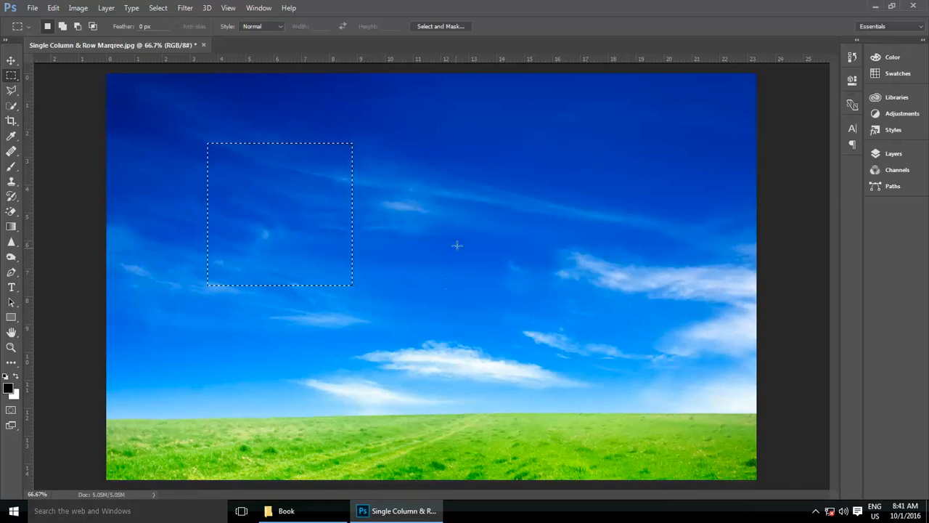
pyautogui.moveTo(458, 245); pyautogui.dragTo(628, 361)
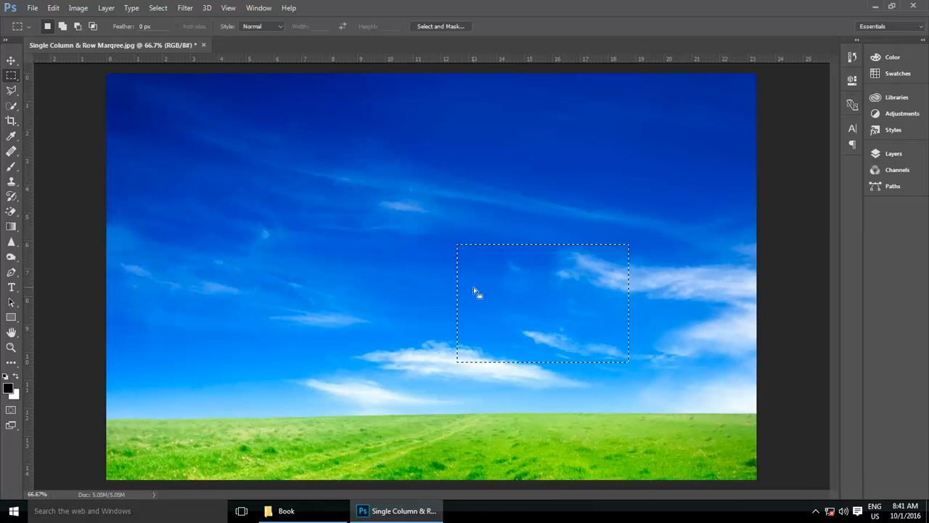
pyautogui.click(275, 191)
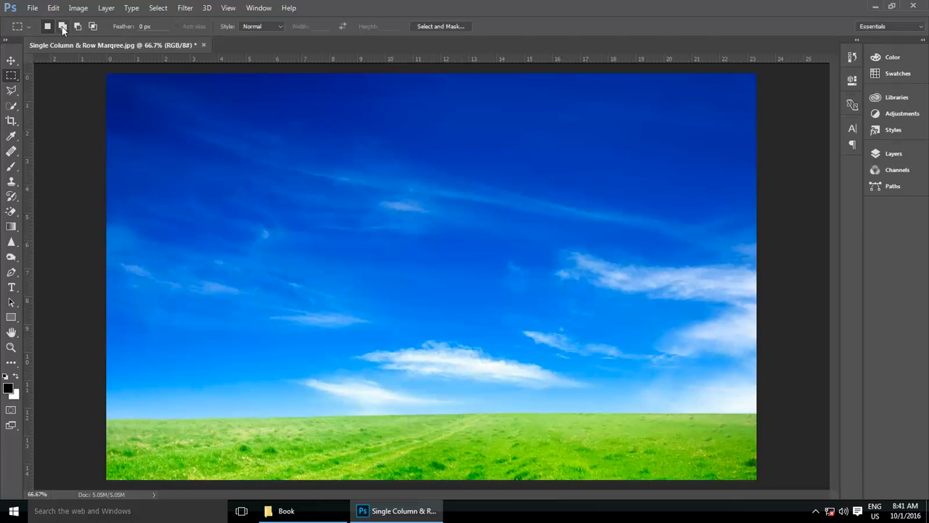
# - Set the marquee to Add to selection and draw six separate rectangles spread across the sky
pyautogui.click(62, 27)
pyautogui.moveTo(182, 111); pyautogui.dragTo(303, 208)
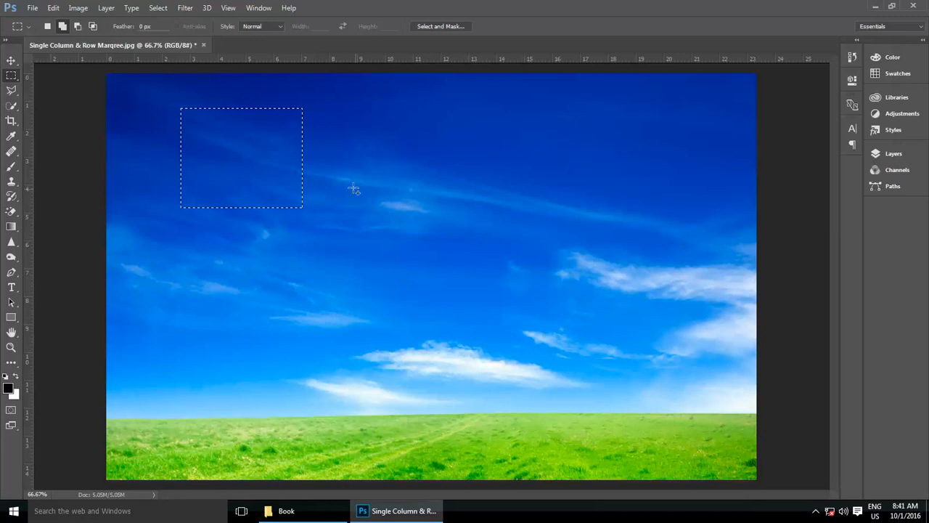
pyautogui.moveTo(330, 175); pyautogui.dragTo(456, 278)
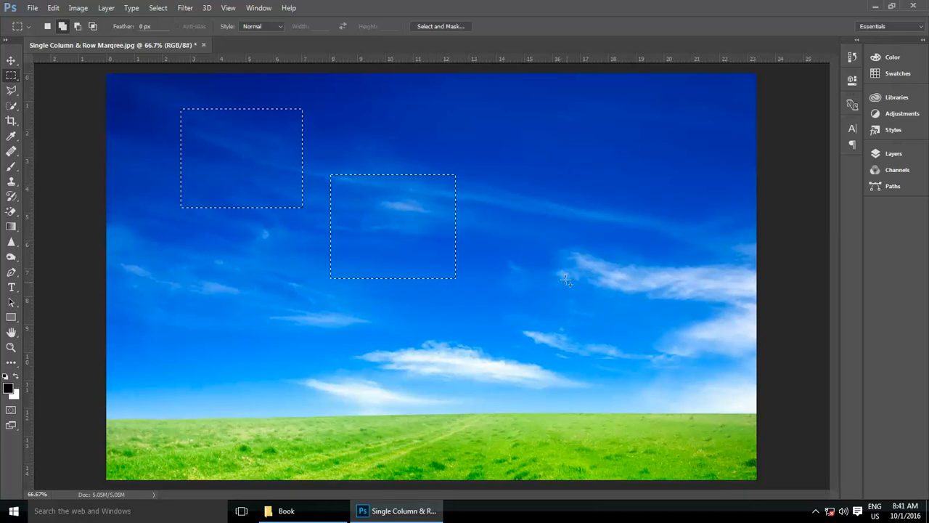
pyautogui.moveTo(496, 231); pyautogui.dragTo(584, 330)
pyautogui.moveTo(588, 111); pyautogui.dragTo(680, 189)
pyautogui.moveTo(641, 254); pyautogui.dragTo(711, 340)
pyautogui.moveTo(273, 306); pyautogui.dragTo(391, 404)
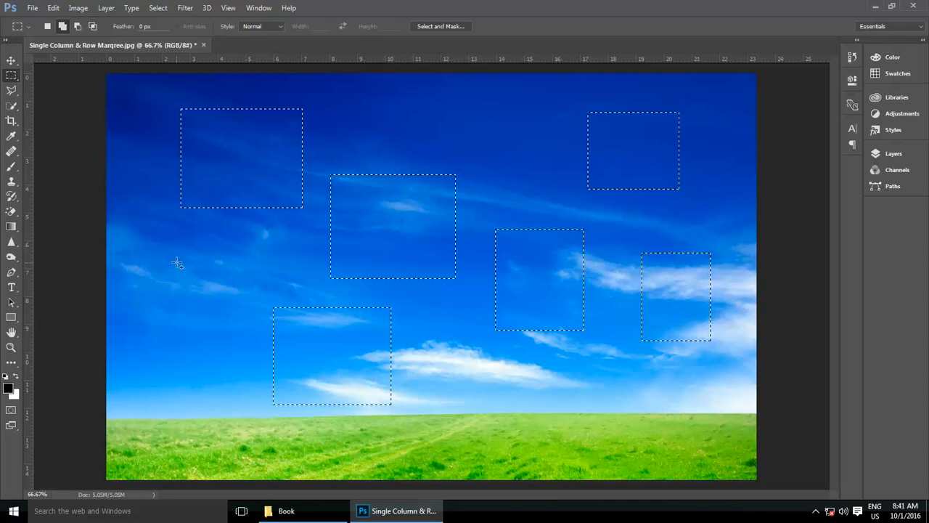
# - Add overlapping rectangles over the gaps between the six selected areas to merge them into one irregular selection
pyautogui.moveTo(176, 240); pyautogui.dragTo(230, 311)
pyautogui.moveTo(358, 144); pyautogui.dragTo(440, 174)
pyautogui.moveTo(231, 163); pyautogui.dragTo(368, 281)
pyautogui.moveTo(194, 207); pyautogui.dragTo(309, 352)
pyautogui.moveTo(400, 211); pyautogui.dragTo(543, 310)
pyautogui.moveTo(581, 154); pyautogui.dragTo(689, 283)
pyautogui.moveTo(401, 133); pyautogui.dragTo(573, 229)
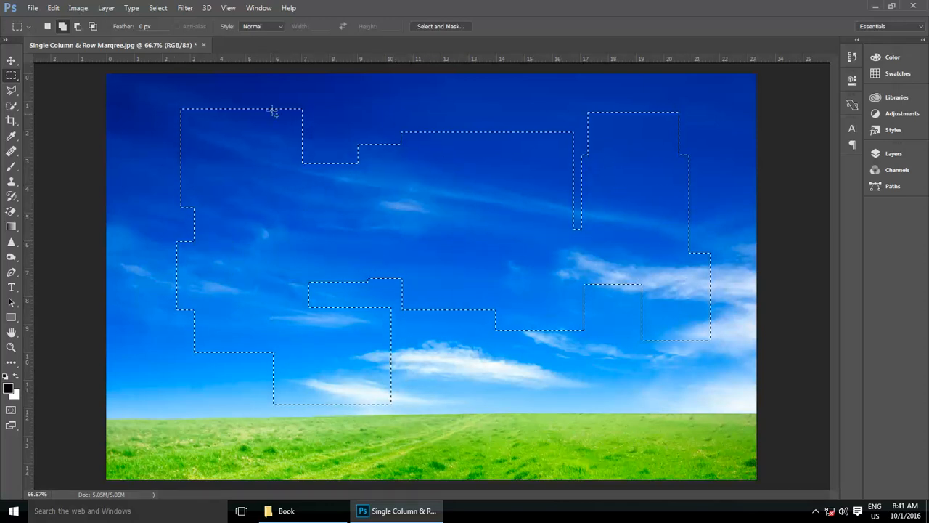
pyautogui.moveTo(284, 107); pyautogui.dragTo(457, 215)
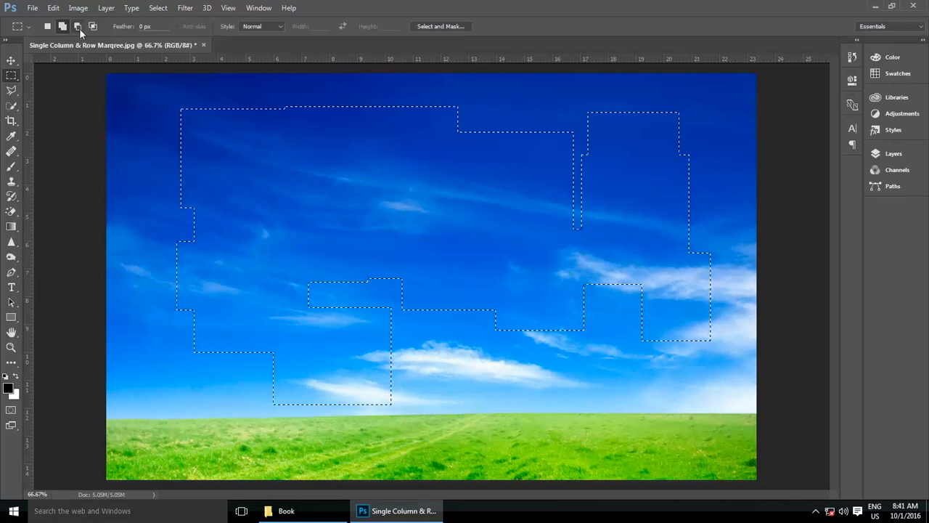
# - Set the marquee to Subtract from selection and cut four rectangles out of the selection's upper edge
pyautogui.click(77, 26)
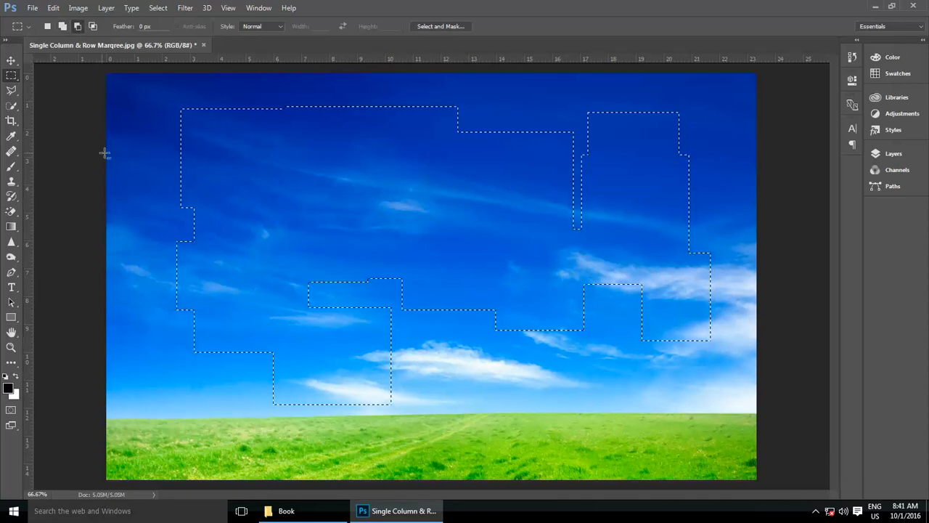
pyautogui.moveTo(155, 90); pyautogui.dragTo(256, 192)
pyautogui.moveTo(341, 93); pyautogui.dragTo(455, 187)
pyautogui.moveTo(419, 102); pyautogui.dragTo(486, 198)
pyautogui.moveTo(486, 98); pyautogui.dragTo(609, 203)
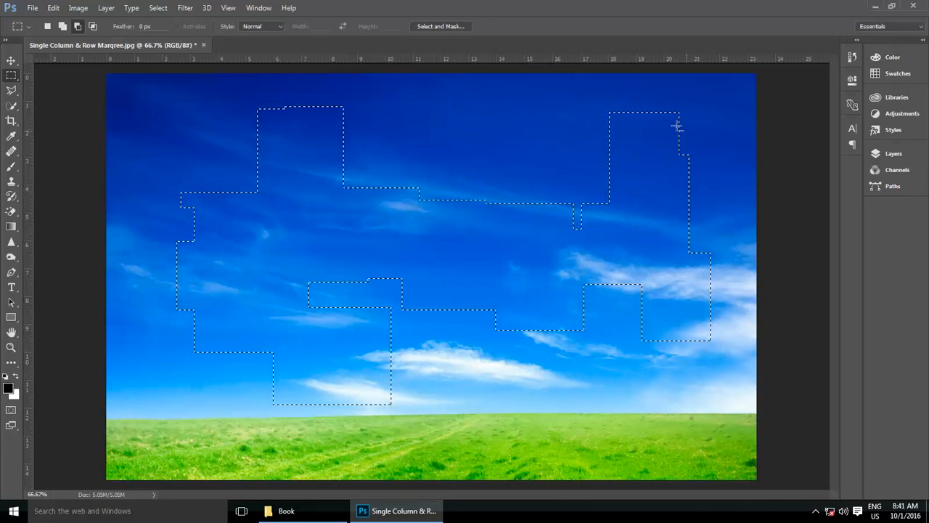
# - Subtract large rectangles from the selection's right side, leaving only the part over the left half of the sky
pyautogui.moveTo(604, 95); pyautogui.dragTo(744, 247)
pyautogui.moveTo(632, 225); pyautogui.dragTo(748, 393)
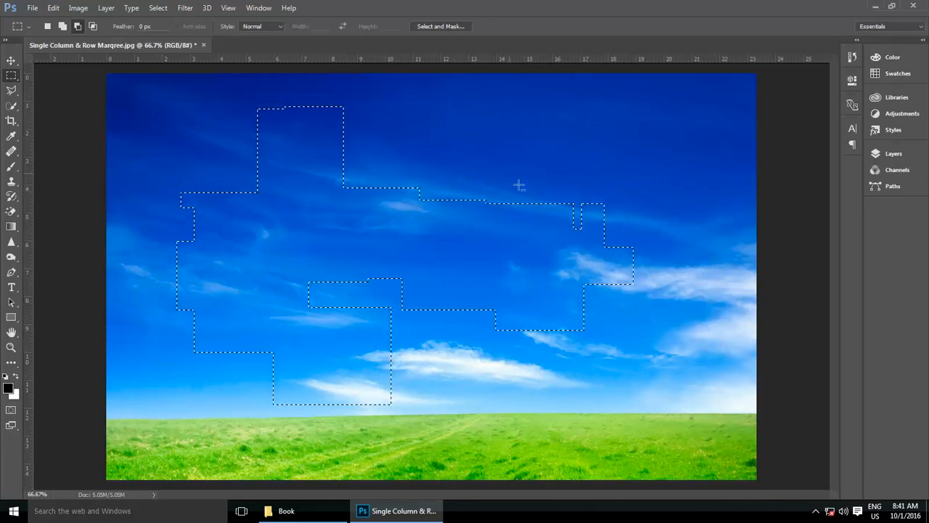
pyautogui.moveTo(508, 181); pyautogui.dragTo(672, 391)
pyautogui.moveTo(379, 154); pyautogui.dragTo(608, 407)
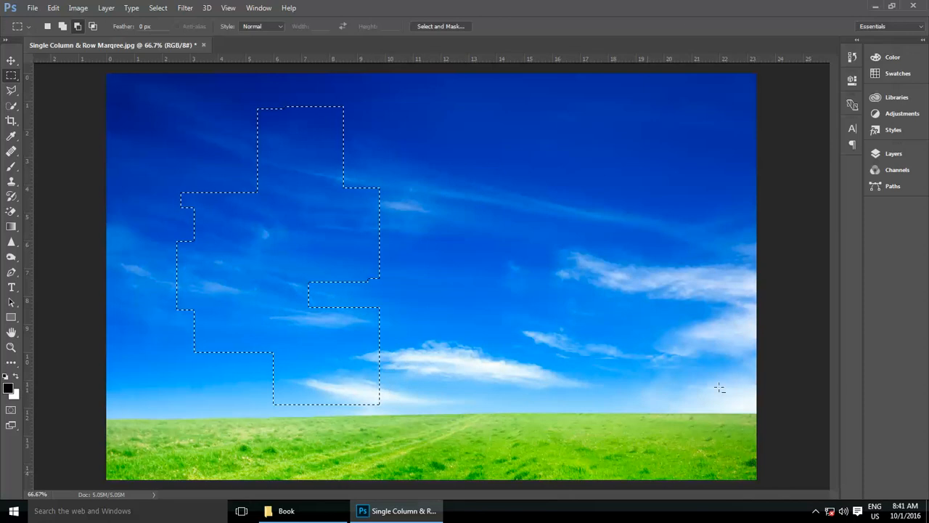
# - Intersect the selection with a small rectangle overlapping its upper right edge, then deselect everything
pyautogui.click(92, 26)
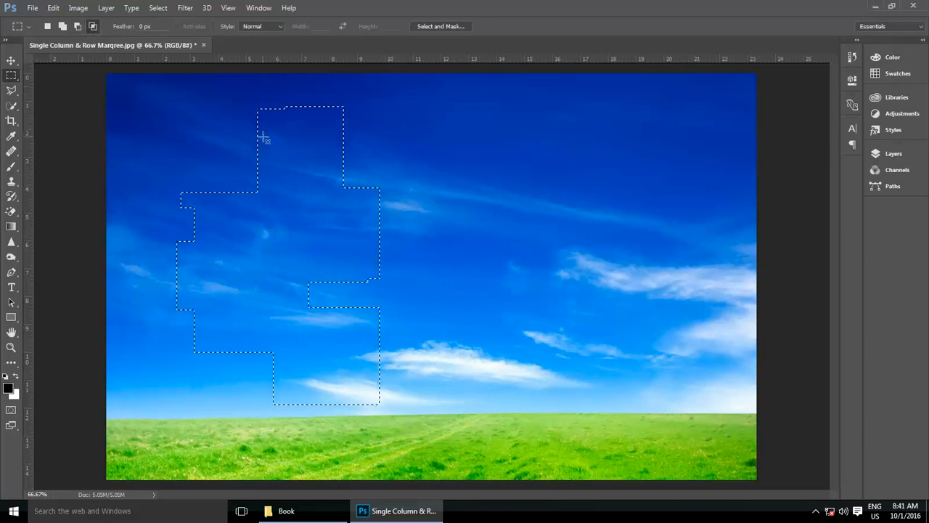
pyautogui.moveTo(351, 177); pyautogui.dragTo(426, 247)
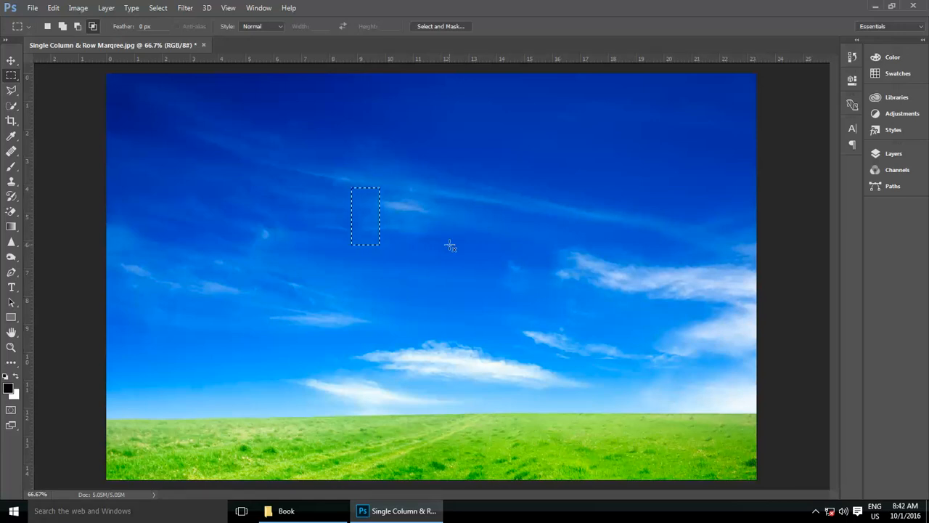
pyautogui.hotkey('ctrl', 'd')
# - Return the marquee to New selection mode and draw a rectangular selection around the small cloud in the central sky
pyautogui.click(46, 27)
pyautogui.moveTo(213, 175); pyautogui.dragTo(536, 237)
pyautogui.moveTo(132, 113); pyautogui.dragTo(498, 301)
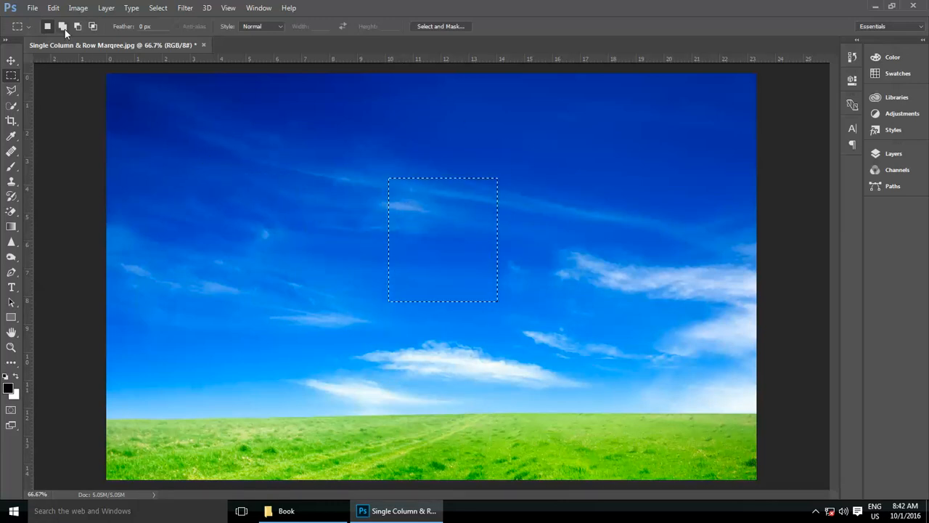
# - Reshape the central sky selection with one rectangle each in Add, Subtract and Intersect modes, keeping only its lower right corner
pyautogui.moveTo(339, 233); pyautogui.dragTo(426, 317)
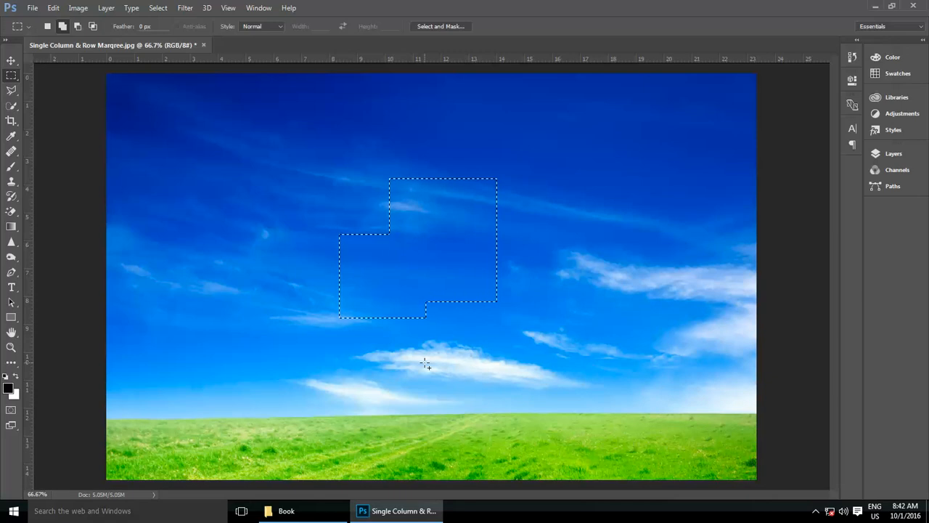
pyautogui.click(77, 26)
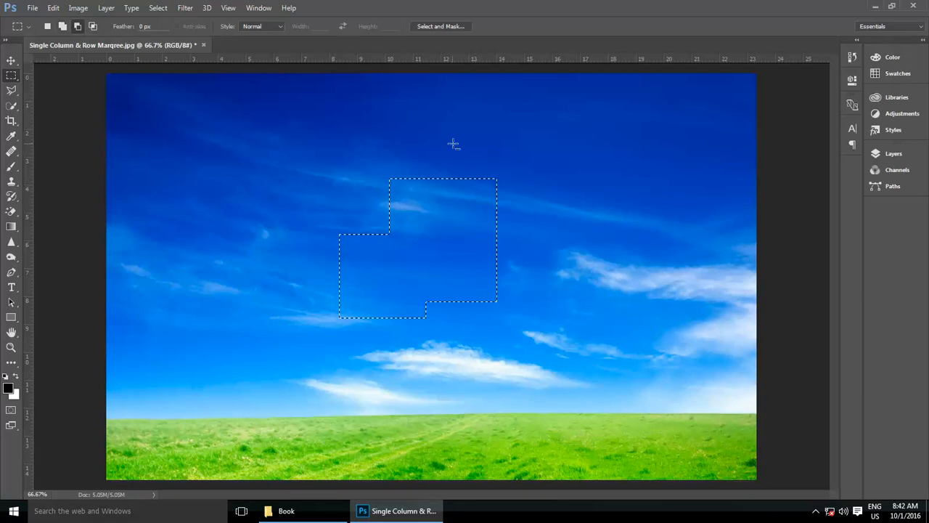
pyautogui.moveTo(460, 150); pyautogui.dragTo(525, 228)
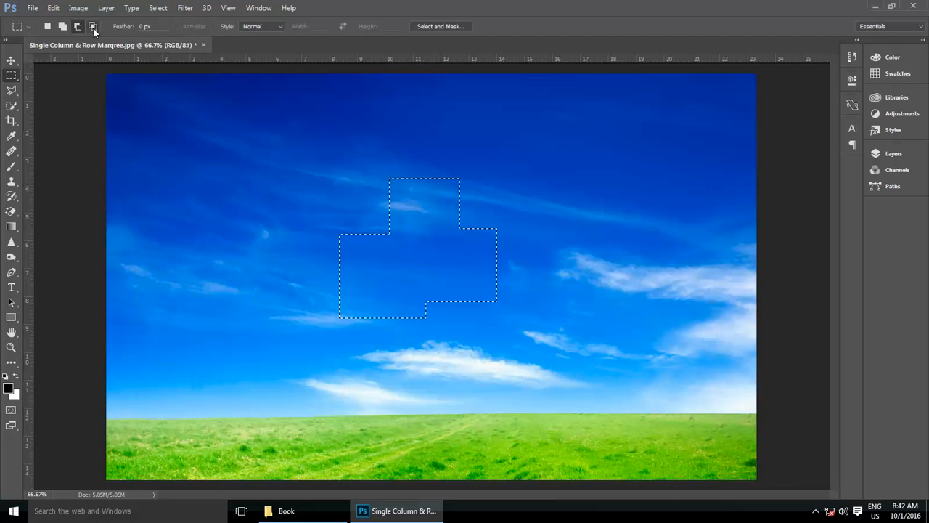
pyautogui.moveTo(450, 263); pyautogui.dragTo(525, 314)
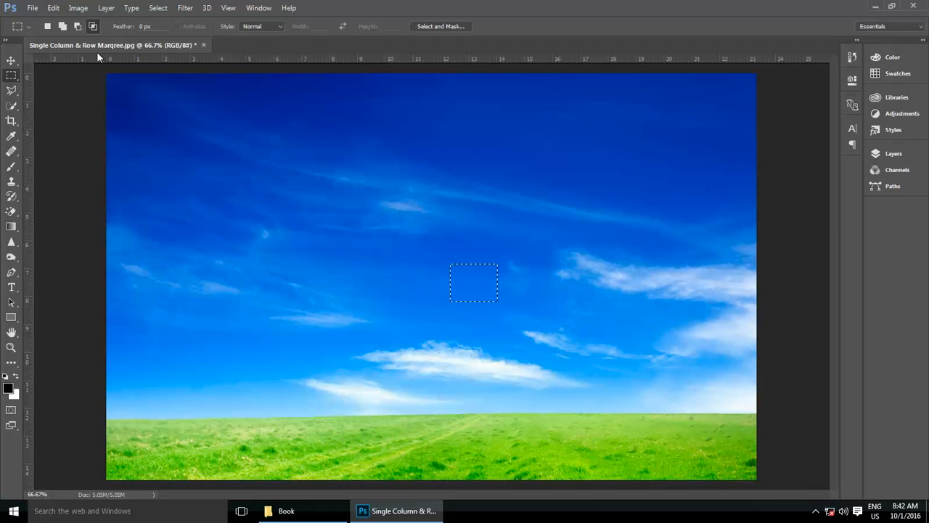
# - In New selection mode, select a large rectangle in the upper left sky and extend it rightward with three temporarily added overlapping rectangles
pyautogui.click(47, 27)
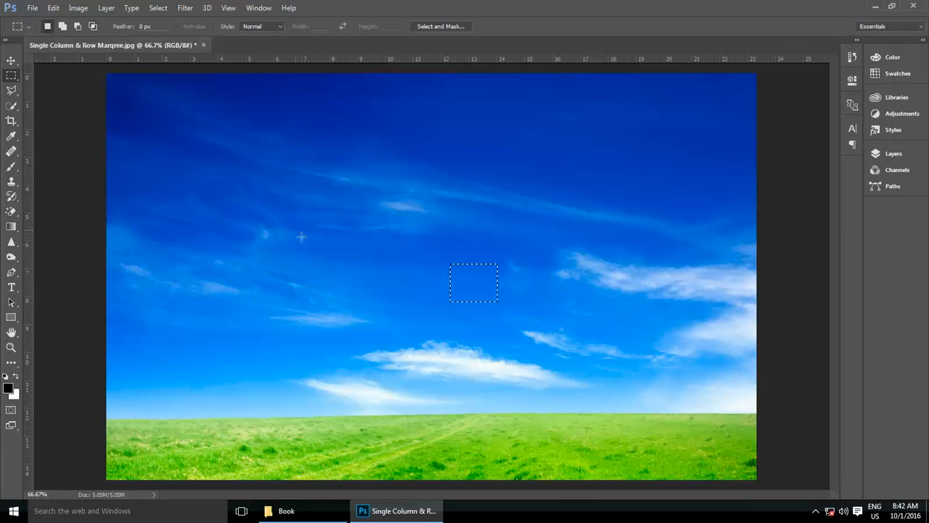
pyautogui.click(238, 142)
pyautogui.moveTo(235, 137); pyautogui.dragTo(425, 279)
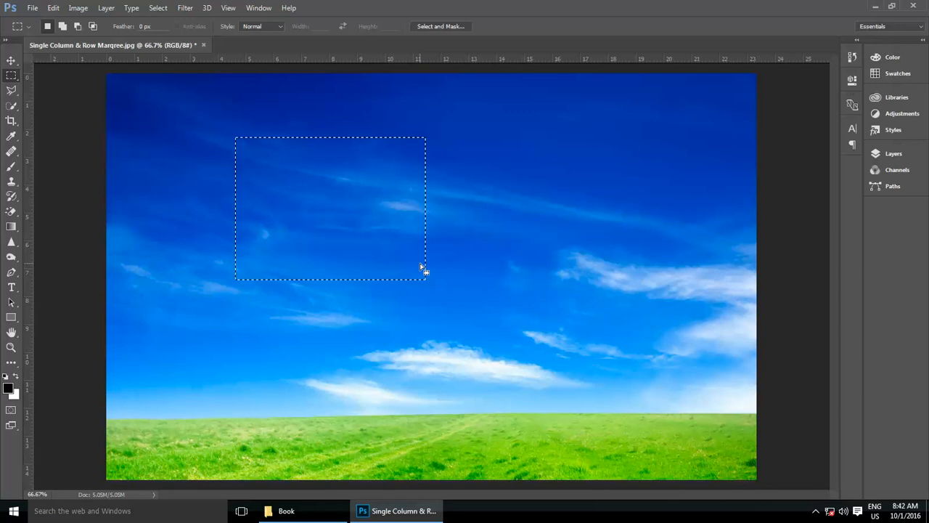
pyautogui.press('shift')
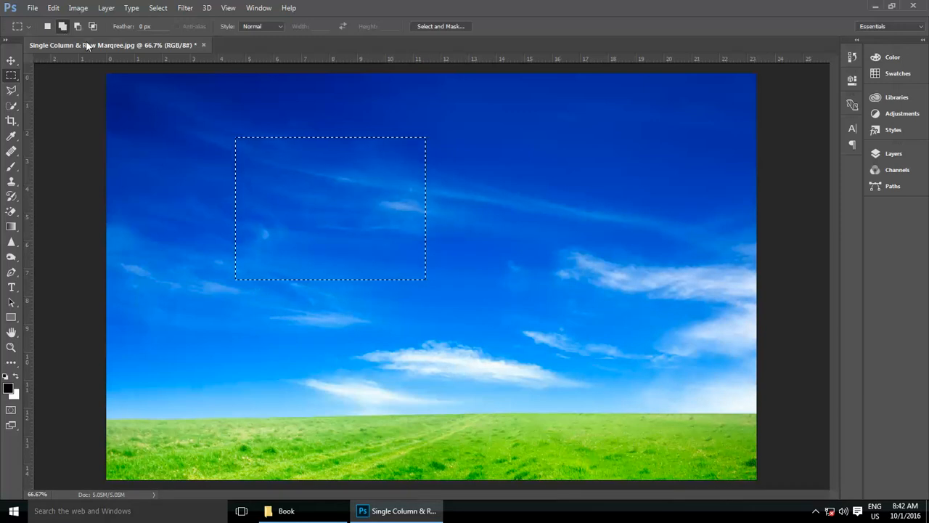
pyautogui.moveTo(363, 216); pyautogui.dragTo(511, 334)
pyautogui.moveTo(557, 254); pyautogui.dragTo(455, 176)
pyautogui.moveTo(484, 145); pyautogui.dragTo(614, 221)
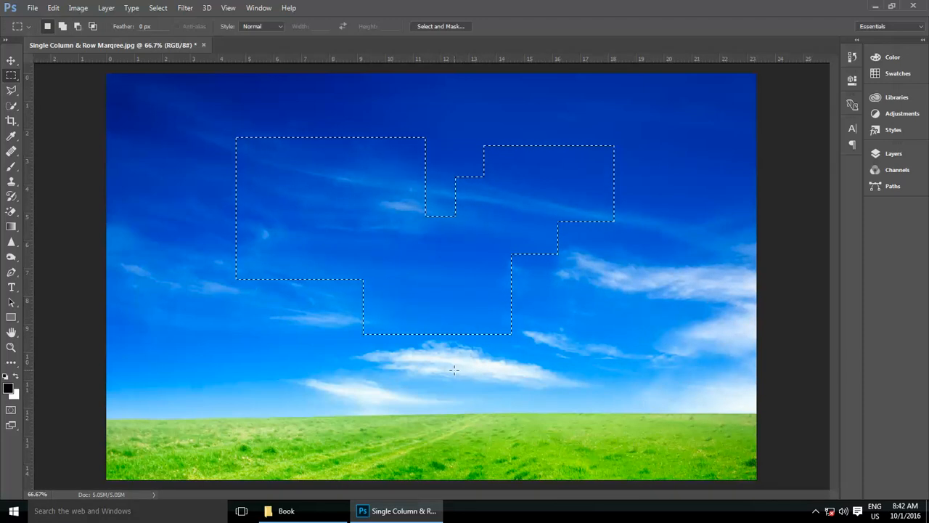
# - Temporarily subtract two rectangles from the selection's lower right edge, and intersect the rest with a rectangle over its upper left corner
pyautogui.press('alt')
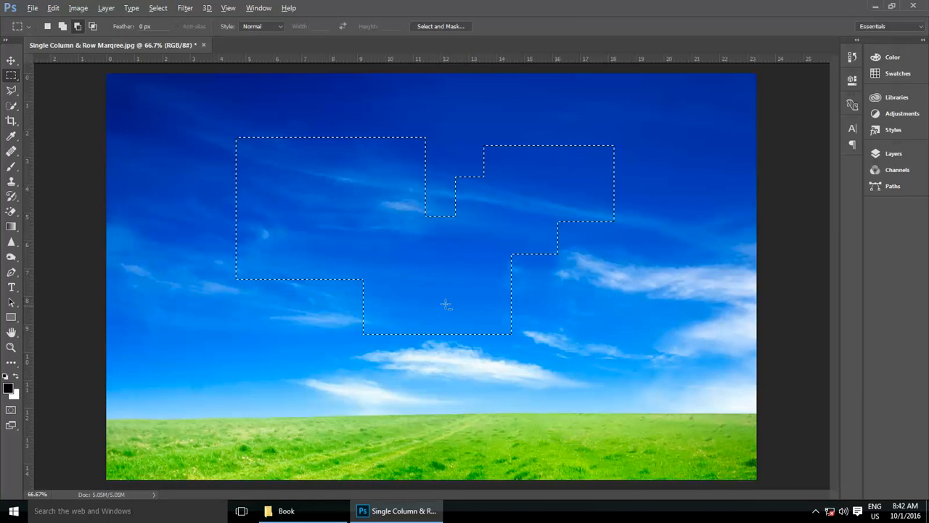
pyautogui.moveTo(448, 300); pyautogui.dragTo(537, 363)
pyautogui.moveTo(493, 238); pyautogui.dragTo(569, 270)
pyautogui.hotkey('shift', 'alt')
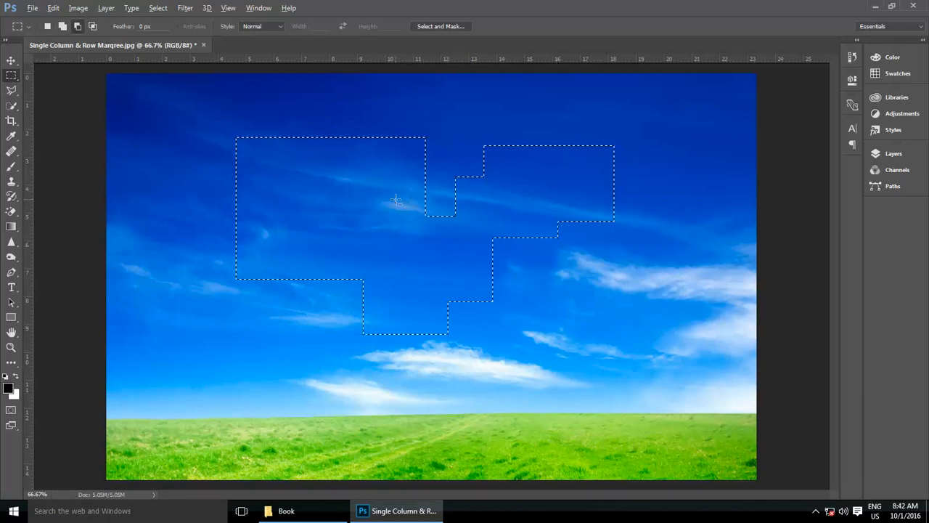
pyautogui.moveTo(207, 118); pyautogui.dragTo(295, 203)
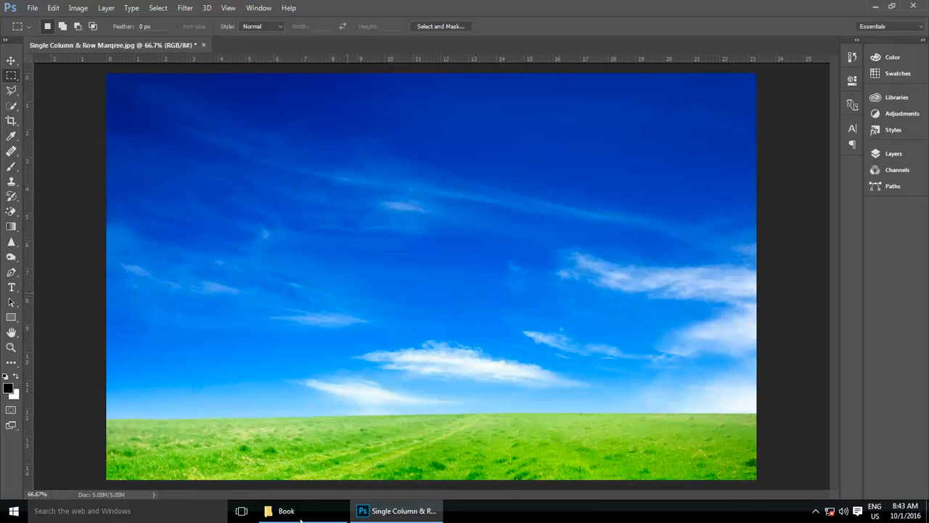
# - Draw a new rectangular selection to the left of the small central cloud and set the foreground colour to green
pyautogui.moveTo(268, 181); pyautogui.dragTo(355, 257)
pyautogui.click(8, 389)
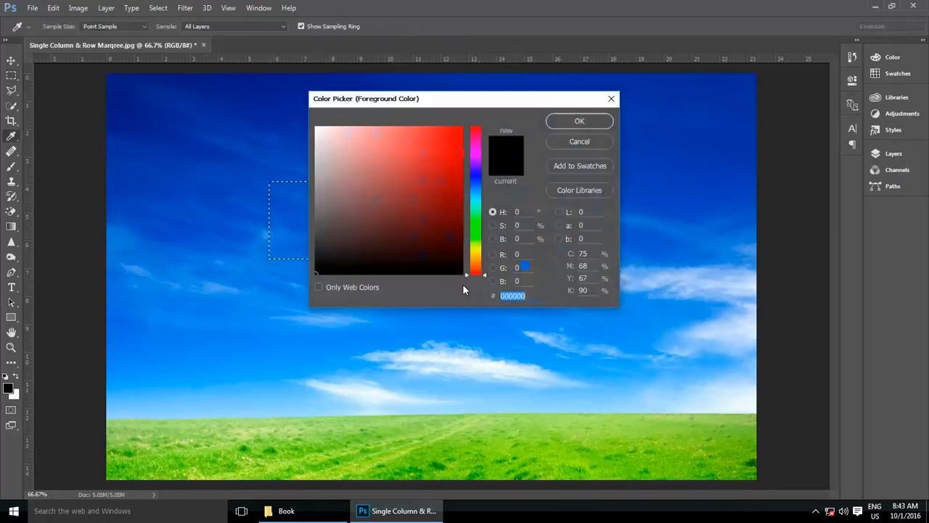
pyautogui.click(475, 186)
pyautogui.moveTo(446, 147); pyautogui.dragTo(461, 154)
pyautogui.click(475, 236)
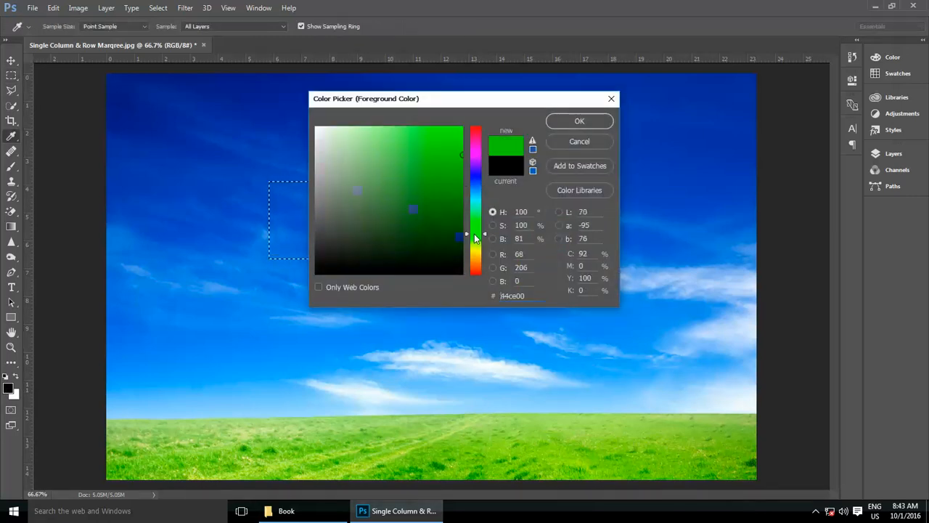
pyautogui.click(579, 120)
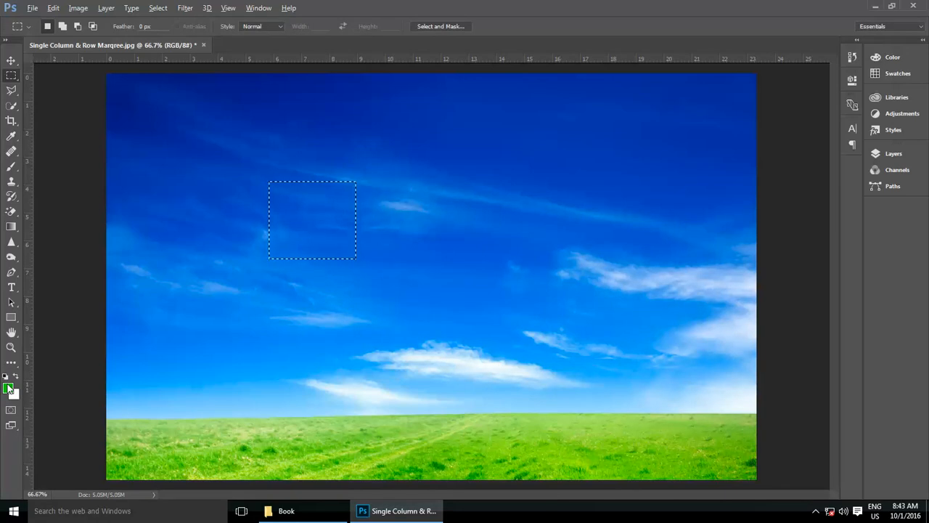
# - Fill the selection with the green foreground colour and deselect it
pyautogui.hotkey('alt', 'BackSpace')
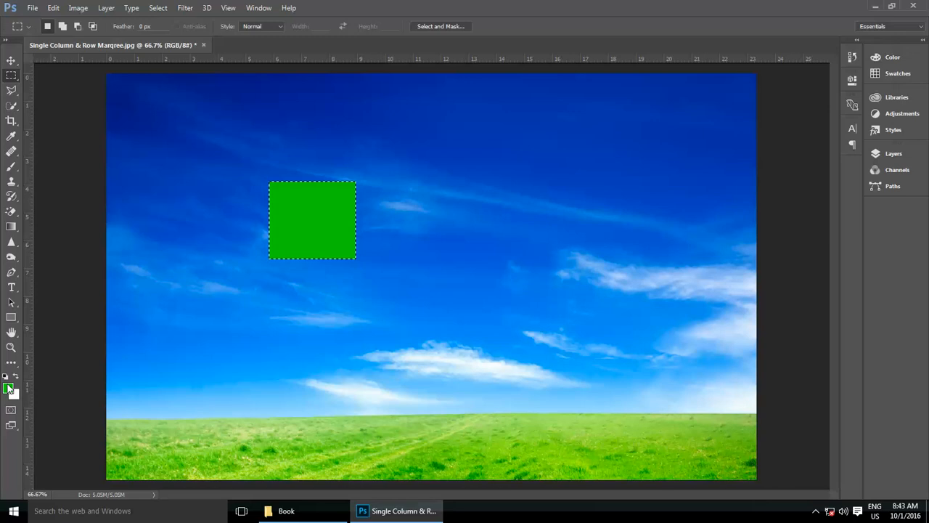
pyautogui.scroll(3, 385, 167)
pyautogui.scroll(2, 333, 188)
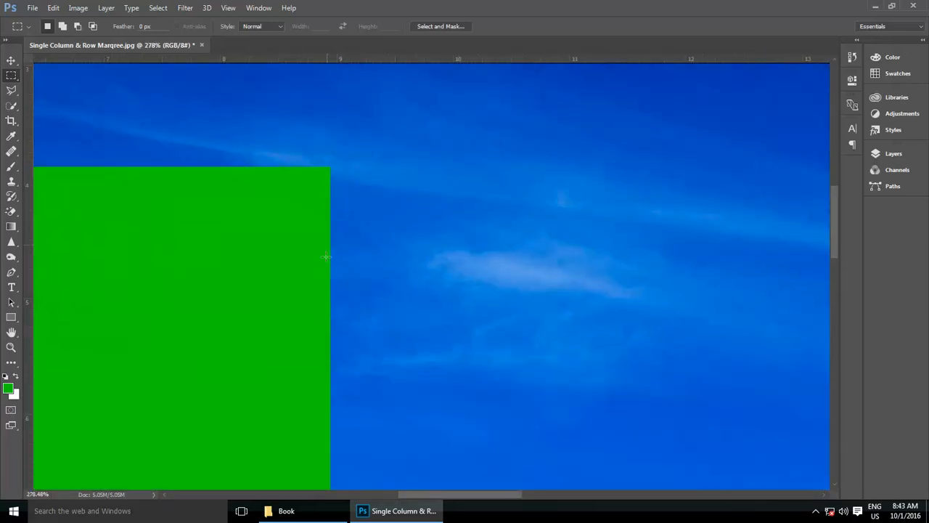
pyautogui.scroll(-2, 325, 290)
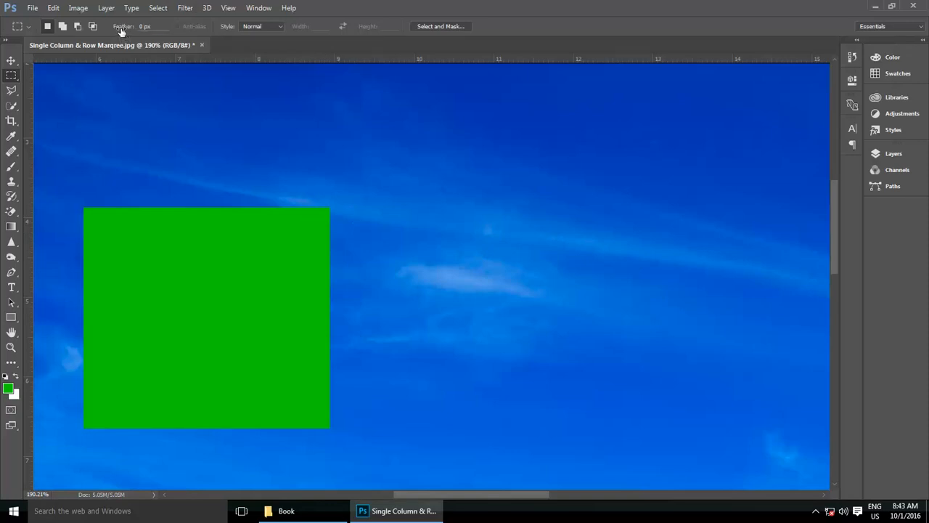
# - With the marquee feather set to 10 px, fill a larger rectangle around the small cloud with green and deselect it
pyautogui.moveTo(122, 30); pyautogui.dragTo(124, 32)
pyautogui.click(161, 26)
pyautogui.write('1')
pyautogui.moveTo(390, 164); pyautogui.dragTo(708, 418)
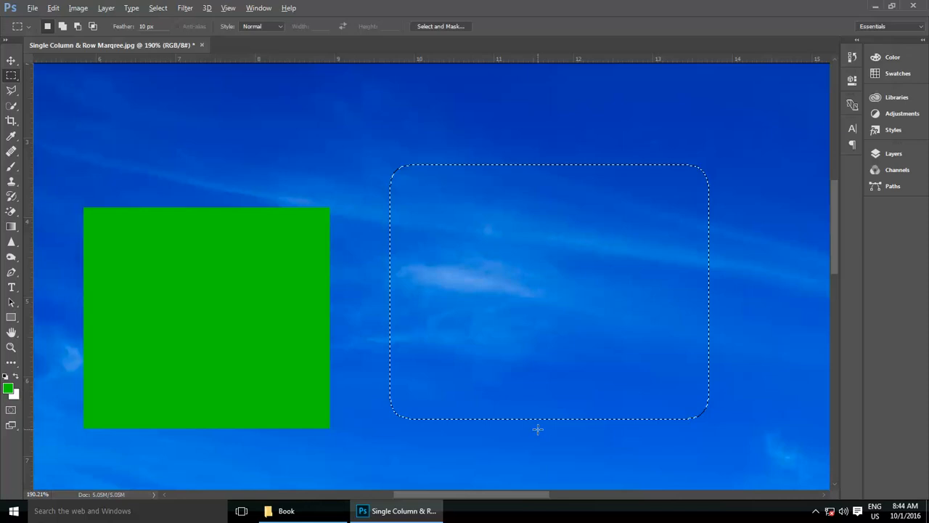
pyautogui.hotkey('alt', 'BackSpace')
pyautogui.scroll(5, 438, 220)
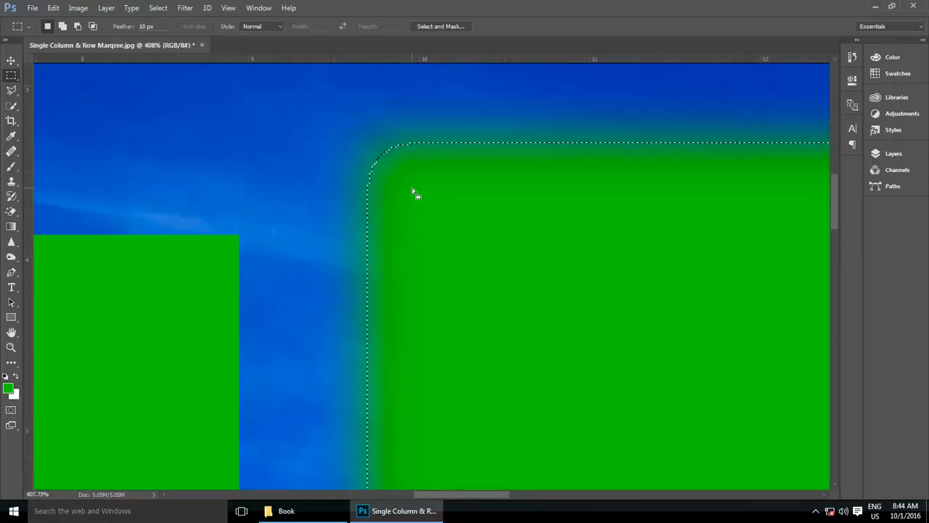
pyautogui.scroll(-6, 411, 188)
pyautogui.click(368, 153)
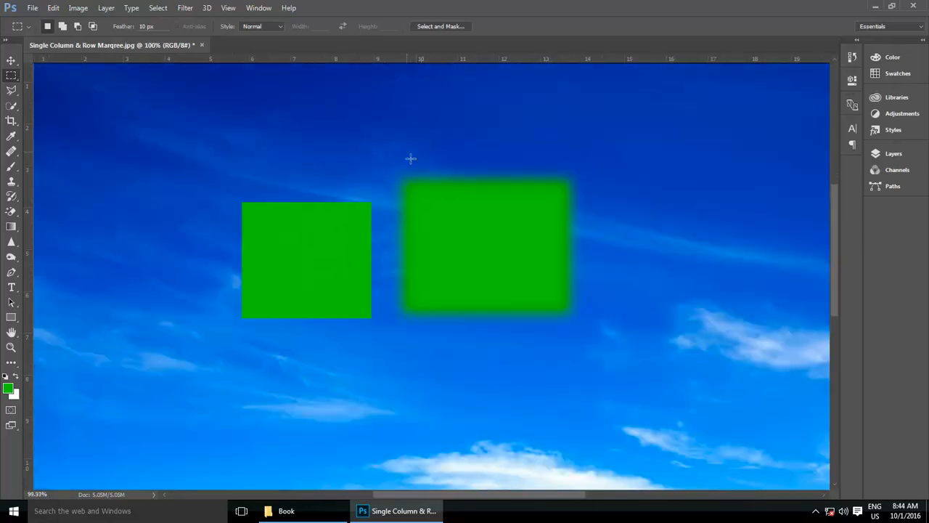
# - Reset the feather to 0 px, fill a smaller rectangle above and left of the first green box with green, and deselect it
pyautogui.moveTo(124, 31); pyautogui.dragTo(117, 31)
pyautogui.moveTo(163, 28); pyautogui.dragTo(141, 26)
pyautogui.write('0')
pyautogui.press('Return')
pyautogui.moveTo(122, 140); pyautogui.dragTo(221, 228)
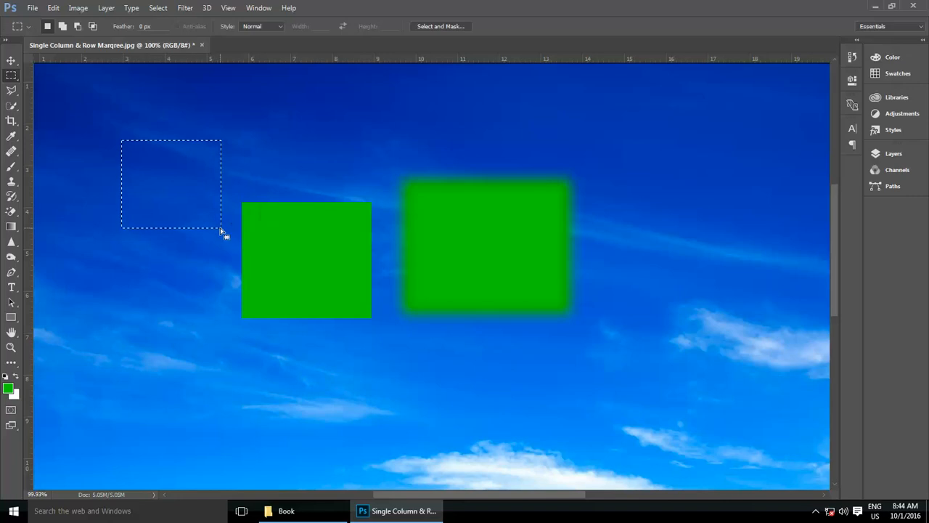
pyautogui.hotkey('alt', 'BackSpace')
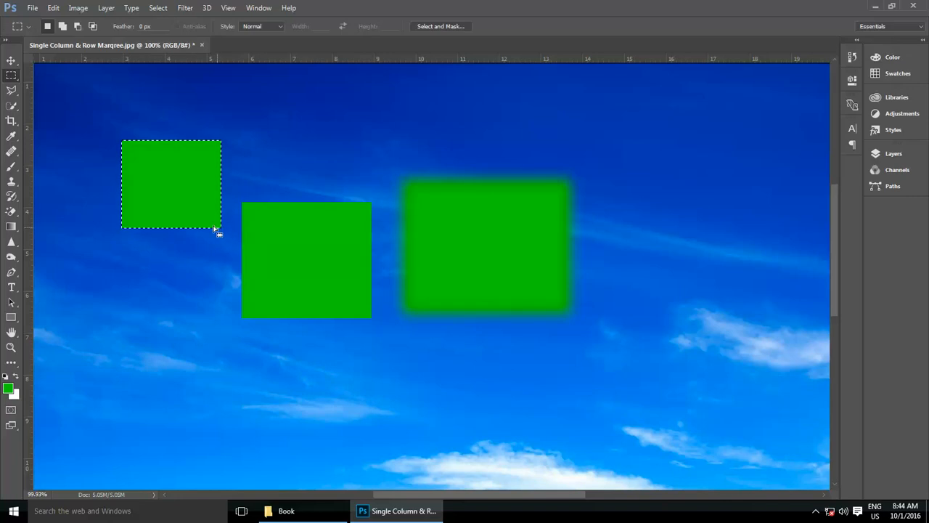
pyautogui.scroll(5, 189, 72)
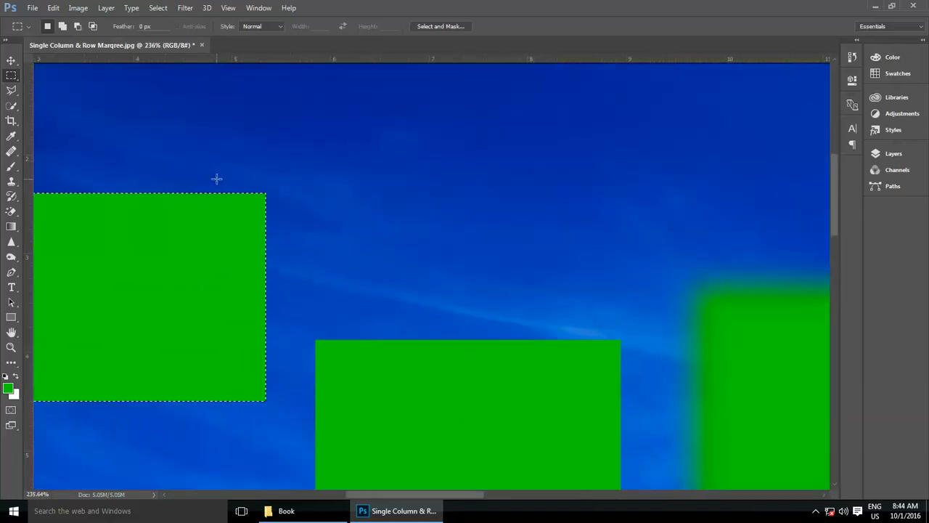
pyautogui.scroll(-4, 258, 215)
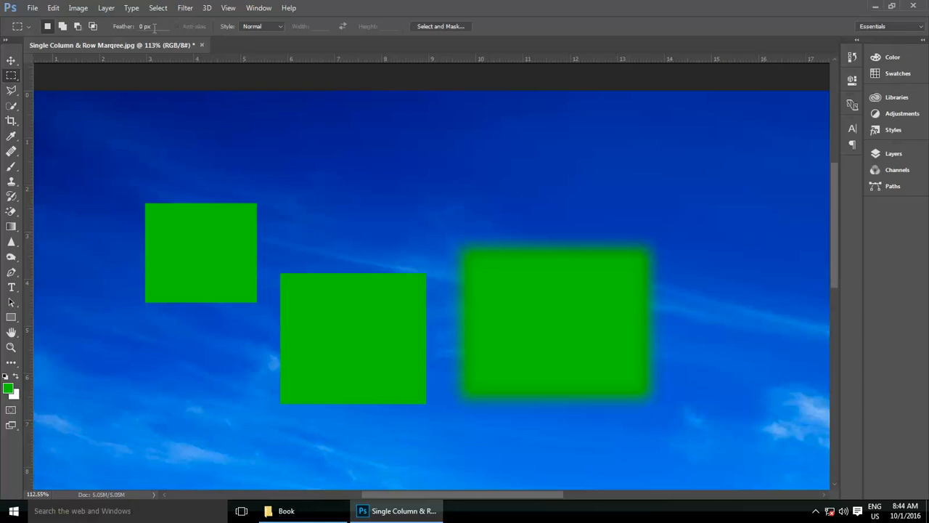
# - Keep the marquee style at Normal and draw three successive freely proportioned selections over the upper sky, ending with everything deselected
pyautogui.click(274, 27)
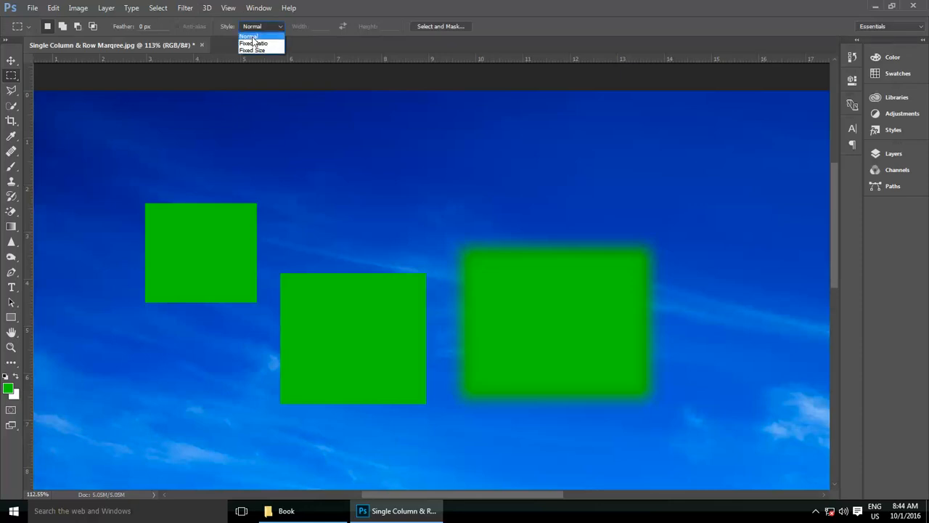
pyautogui.click(252, 37)
pyautogui.moveTo(196, 129); pyautogui.dragTo(327, 251)
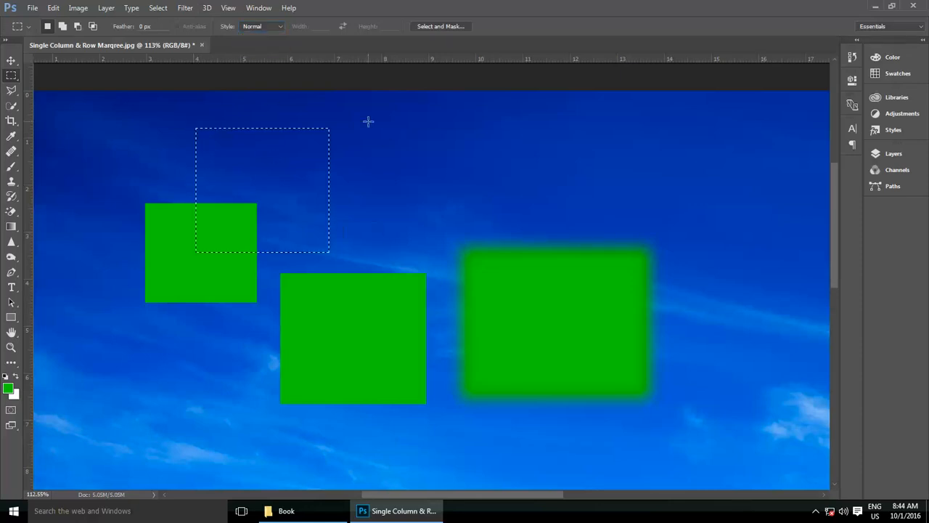
pyautogui.moveTo(368, 121); pyautogui.dragTo(472, 220)
pyautogui.moveTo(239, 105); pyautogui.dragTo(307, 372)
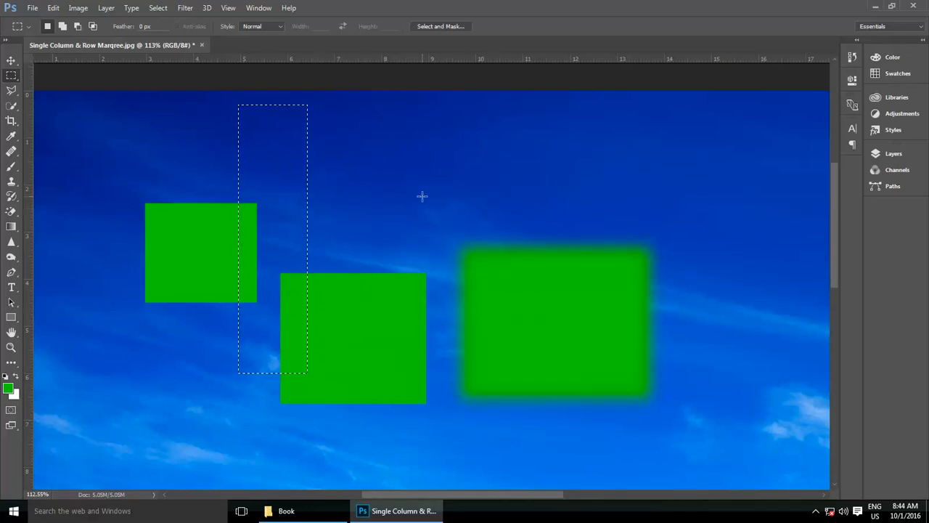
pyautogui.click(422, 196)
# - Set the marquee style to Fixed Ratio with width 1 and draw a tall 1:2 selection across the two left green boxes
pyautogui.click(281, 26)
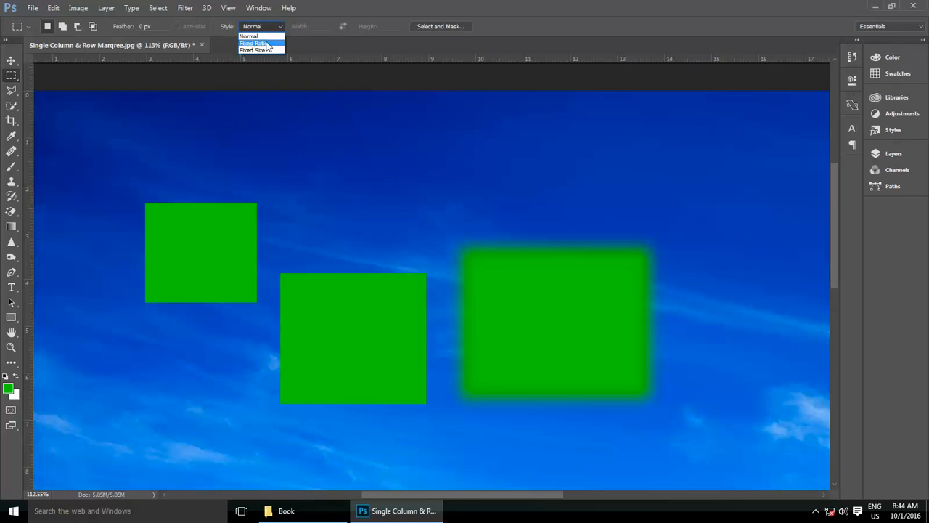
pyautogui.click(267, 44)
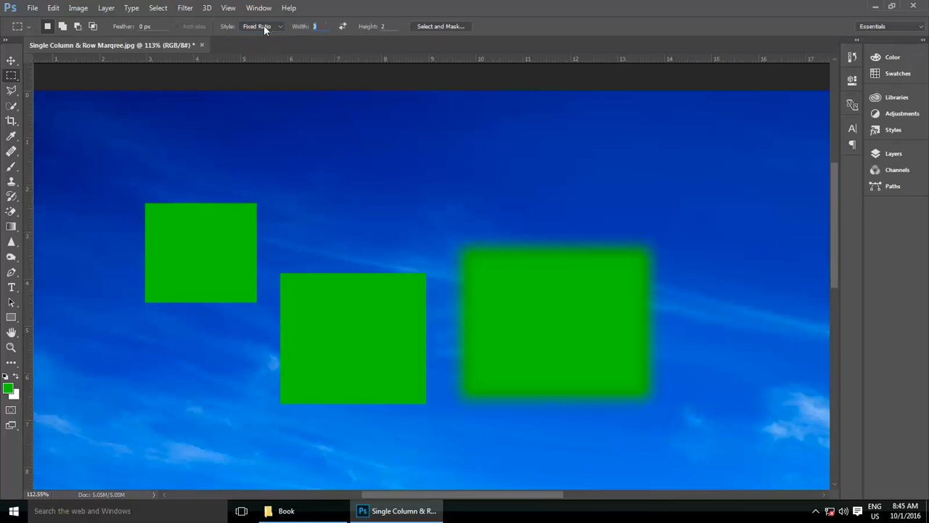
pyautogui.write('1')
pyautogui.moveTo(205, 125); pyautogui.dragTo(479, 363)
# - Set the ratio width to 3 and draw a large 3:2 selection spanning the three green boxes
pyautogui.click(314, 26)
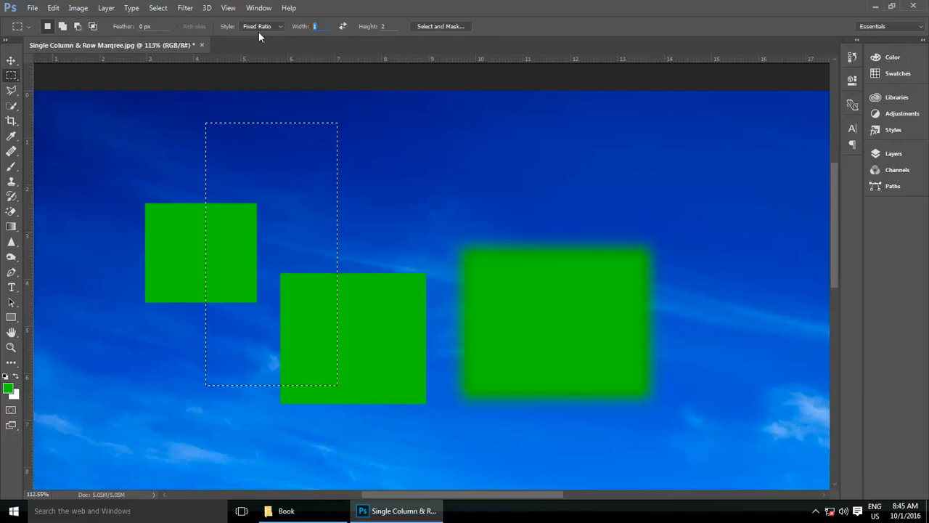
pyautogui.write('3')
pyautogui.click(402, 149)
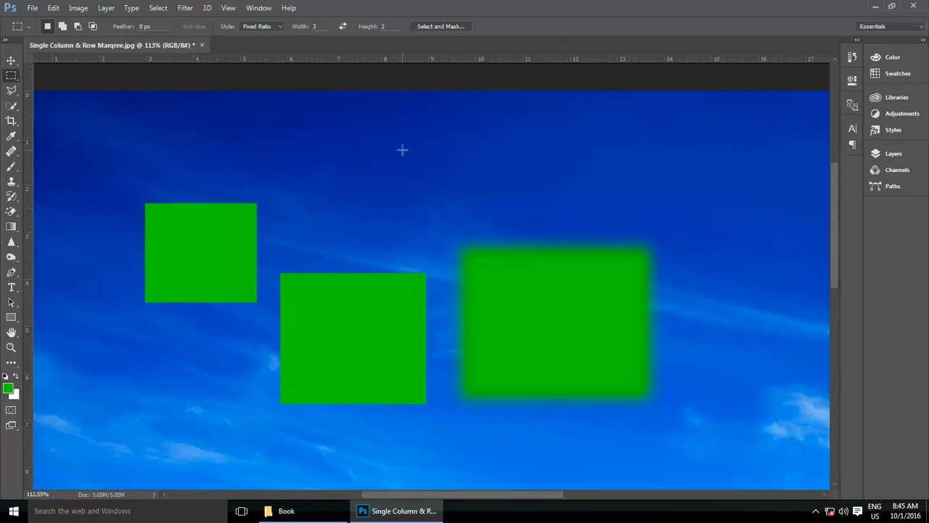
pyautogui.moveTo(177, 117); pyautogui.dragTo(643, 451)
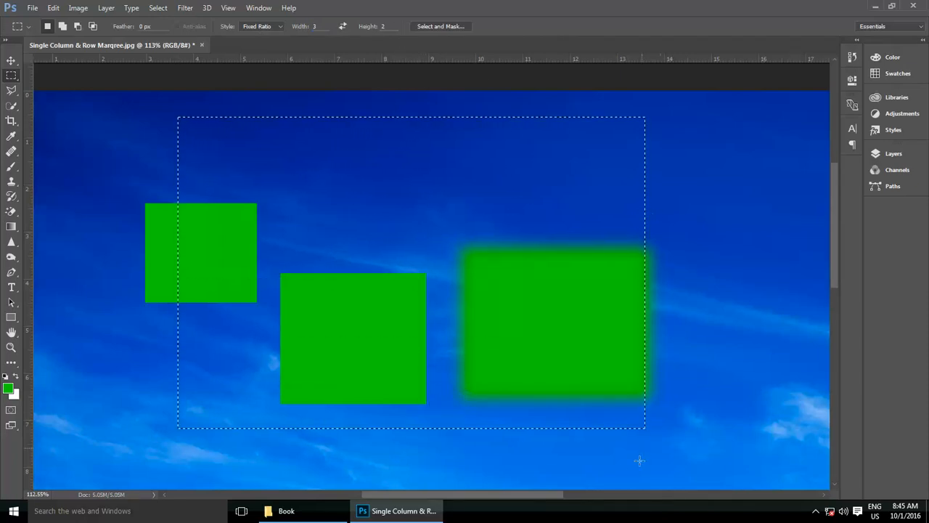
# - Set the marquee style to Fixed Size and place a 1 in by 1 in selection above and left of the smallest green box
pyautogui.click(261, 27)
pyautogui.click(260, 48)
pyautogui.click(100, 138)
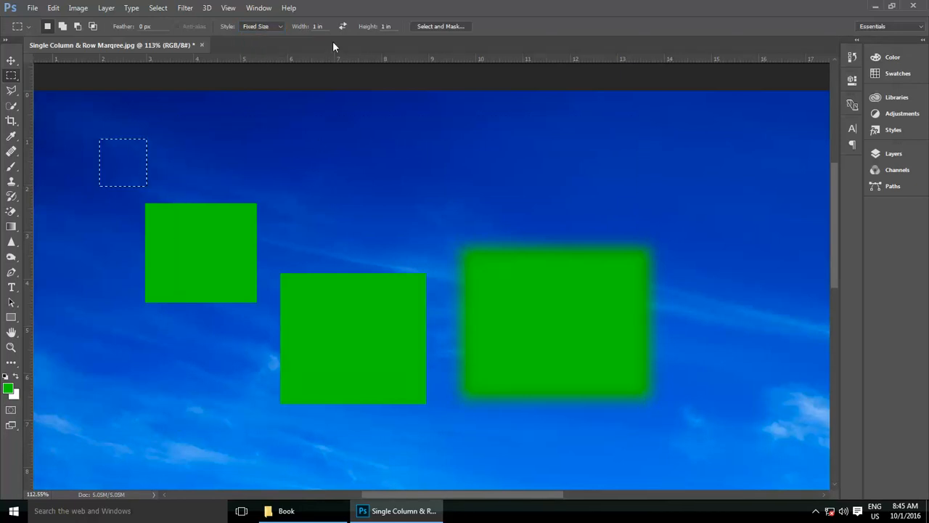
# - Set the fixed width and height to 3 in each and place a selection overlapping the middle green box's upper edge
pyautogui.moveTo(329, 26); pyautogui.dragTo(255, 27)
pyautogui.write('3')
pyautogui.press('Tab')
pyautogui.write('3')
pyautogui.click(294, 152)
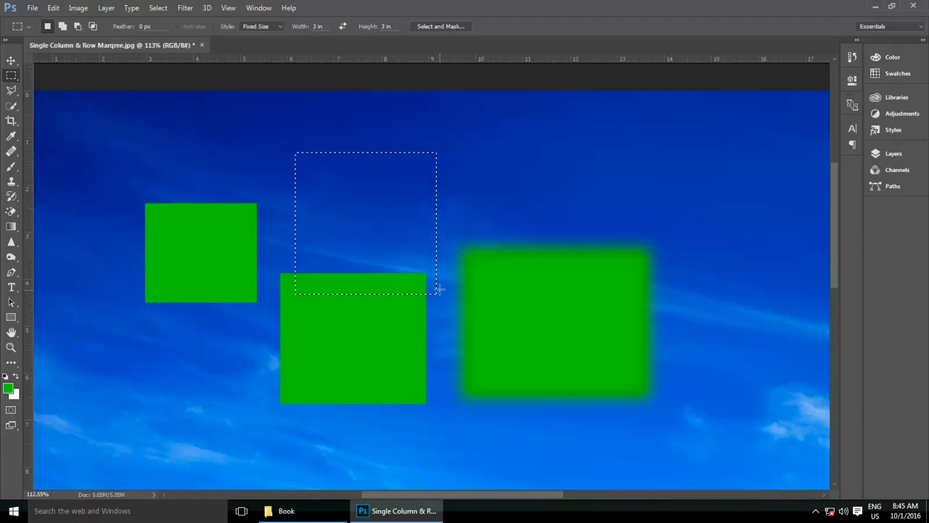
pyautogui.scroll(-2, 336, 183)
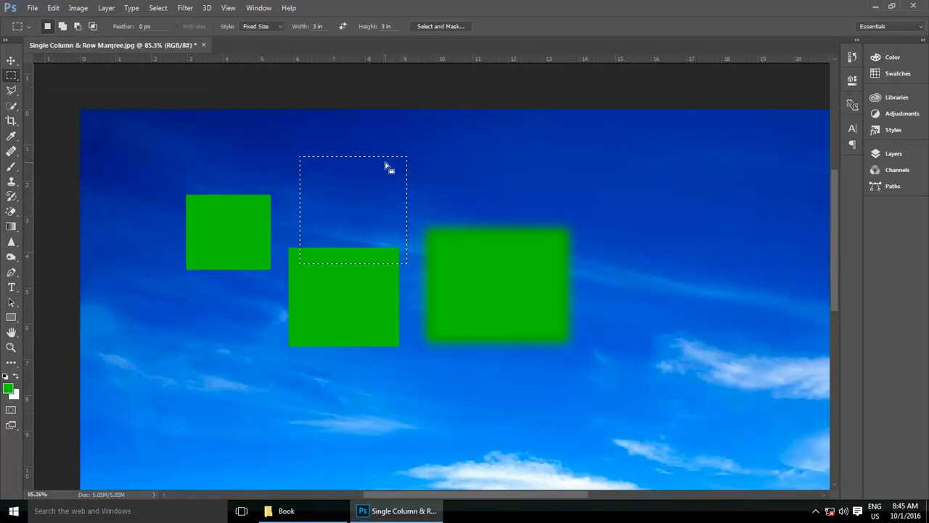
# - Change the ruler units from inches to pixels
pyautogui.rightClick(269, 59)
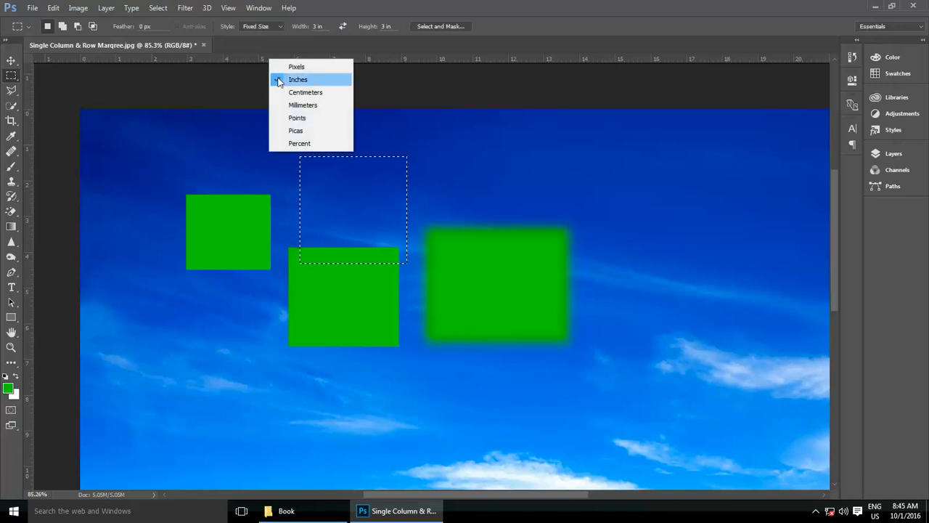
pyautogui.click(361, 30)
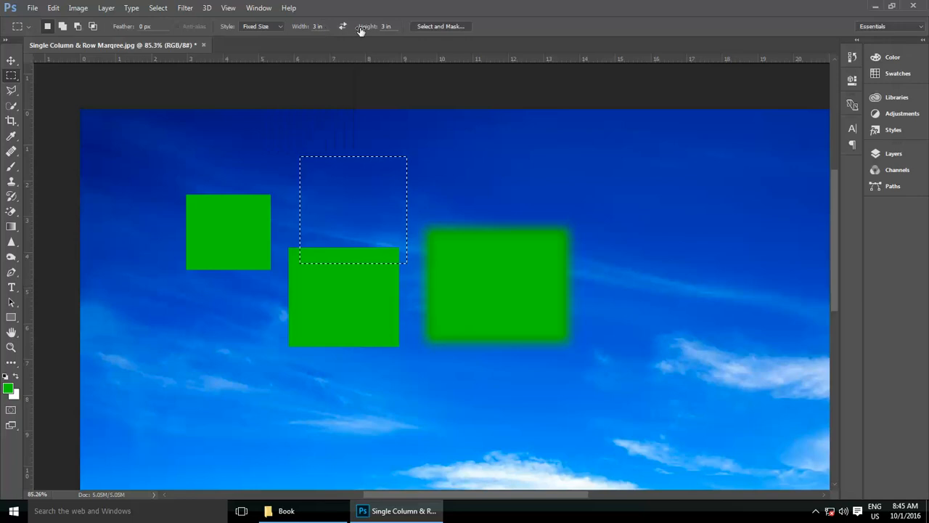
pyautogui.rightClick(127, 56)
pyautogui.click(149, 65)
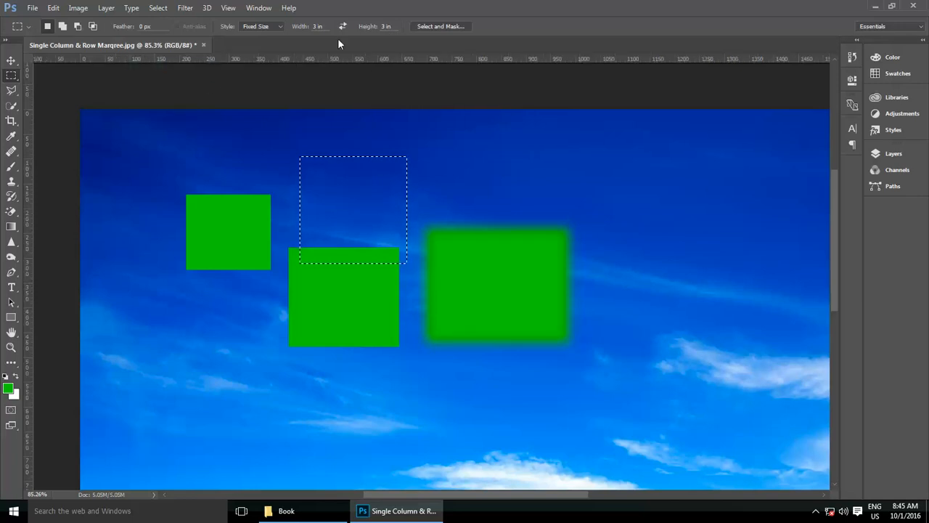
# - Enter a fixed width and height of 3 in and place the selection above the middle green box
pyautogui.moveTo(330, 27); pyautogui.dragTo(272, 29)
pyautogui.write('3')
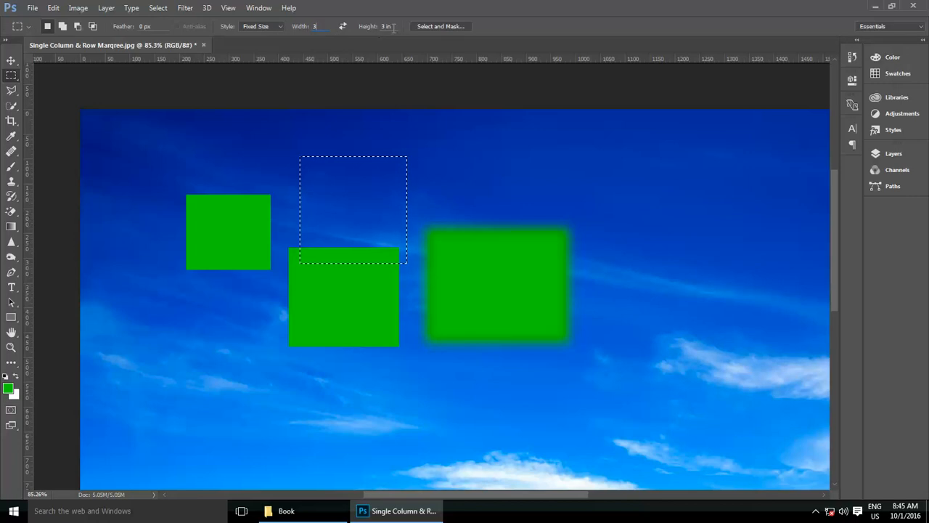
pyautogui.moveTo(392, 28); pyautogui.dragTo(301, 29)
pyautogui.write('3')
pyautogui.click(292, 117)
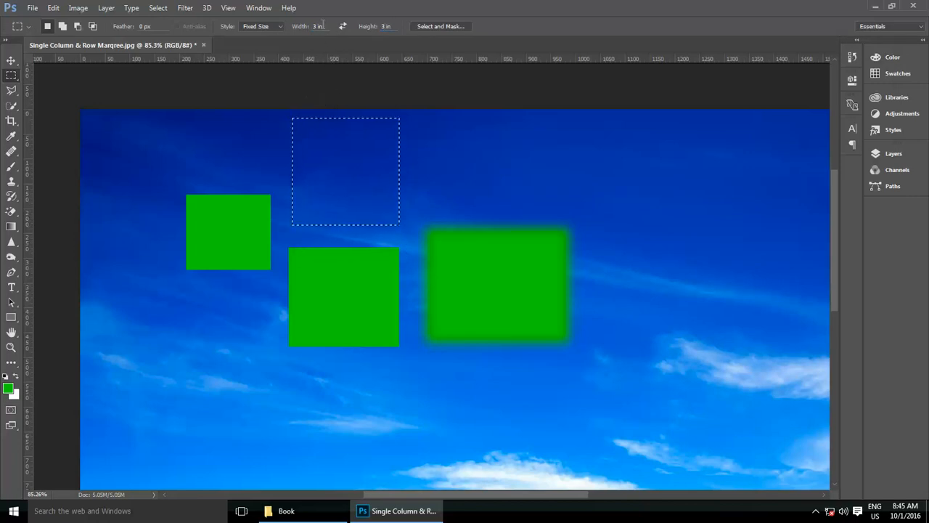
# - Return the rulers to inches and place a 3 in by 3 in selection over the blurred green box's upper-right corner
pyautogui.rightClick(272, 60)
pyautogui.click(294, 80)
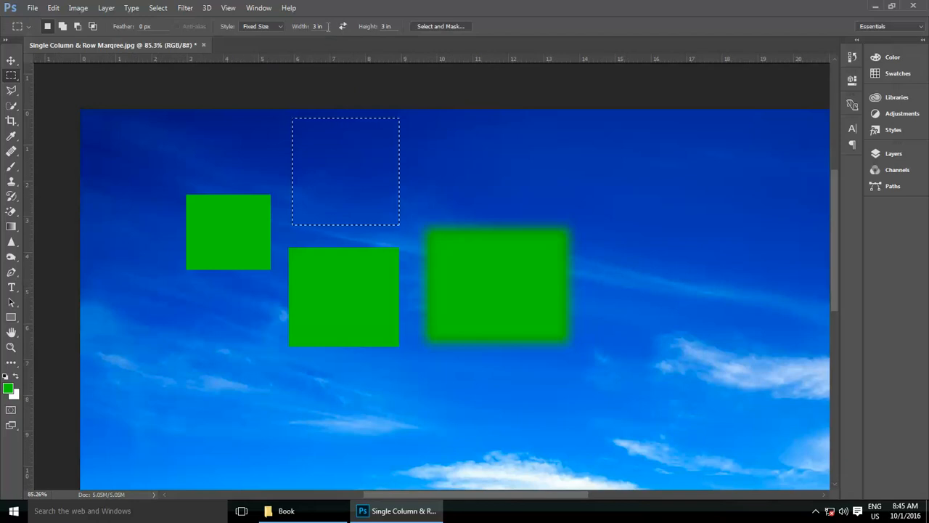
pyautogui.click(375, 29)
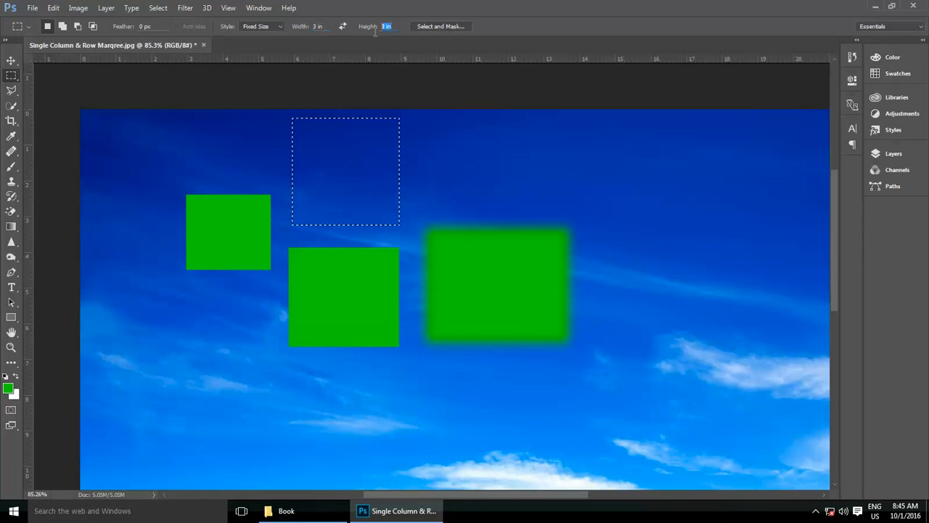
pyautogui.write('3')
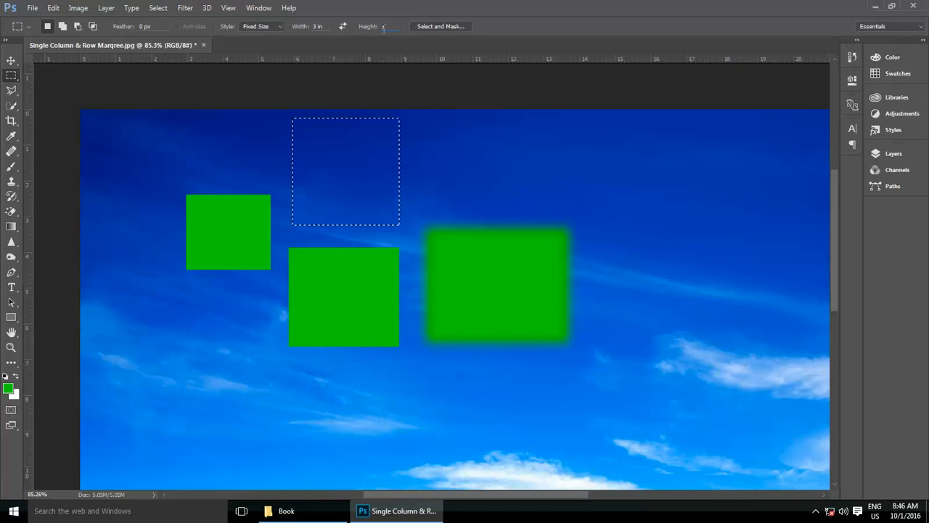
pyautogui.click(518, 157)
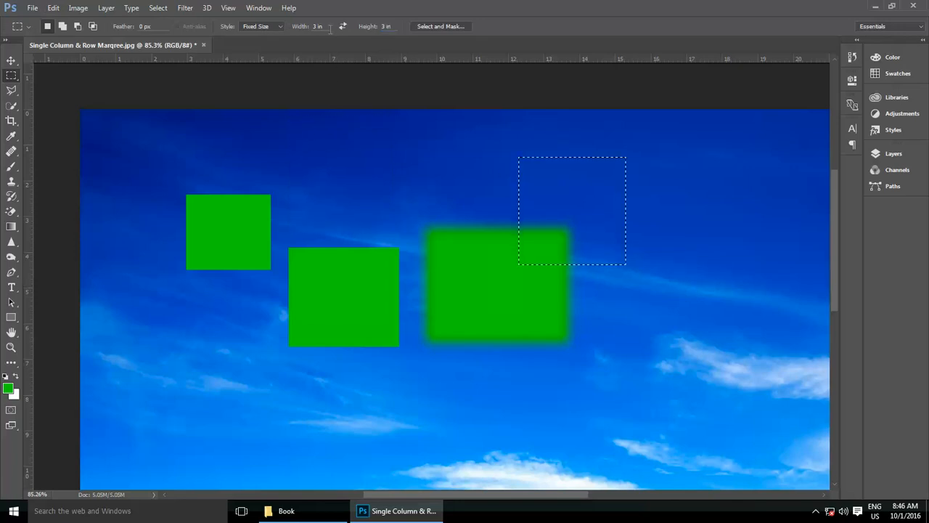
# - Set the fixed size to 5 in wide by 7 in high and place a selection across the middle and blurred green boxes
pyautogui.write('5')
pyautogui.write('7')
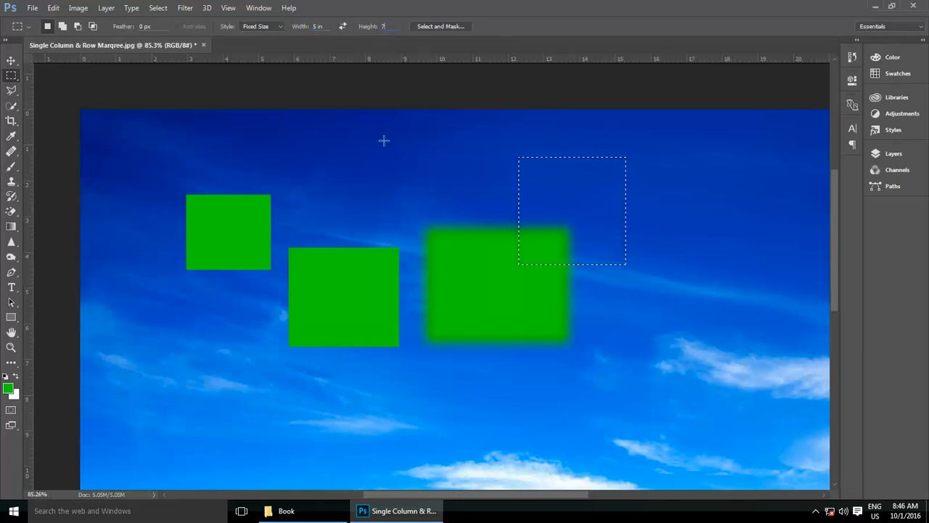
pyautogui.click(324, 163)
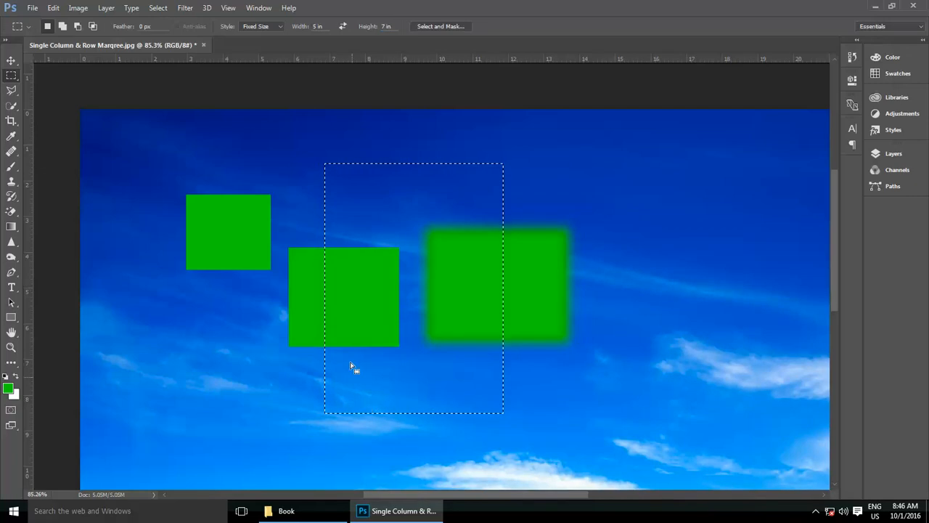
# - Return the marquee style to Normal and clear the current selection
pyautogui.click(274, 28)
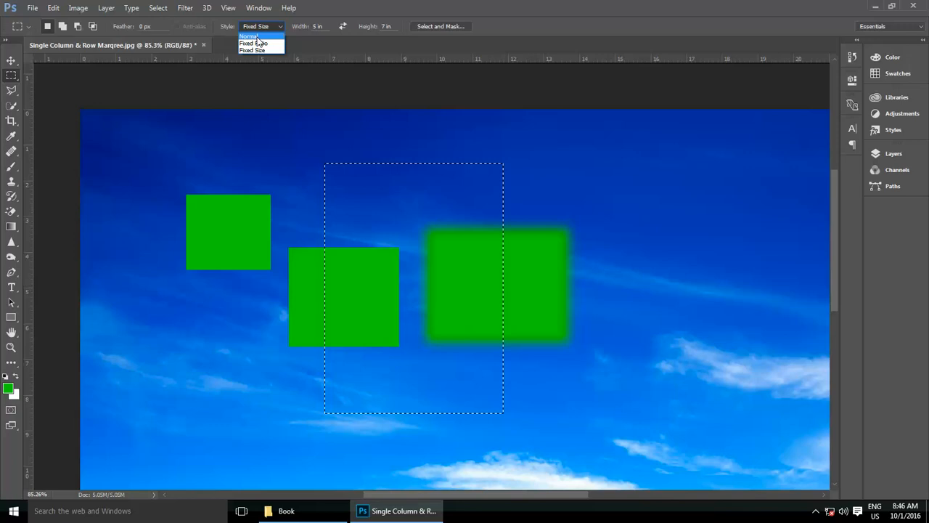
pyautogui.click(255, 36)
pyautogui.click(276, 206)
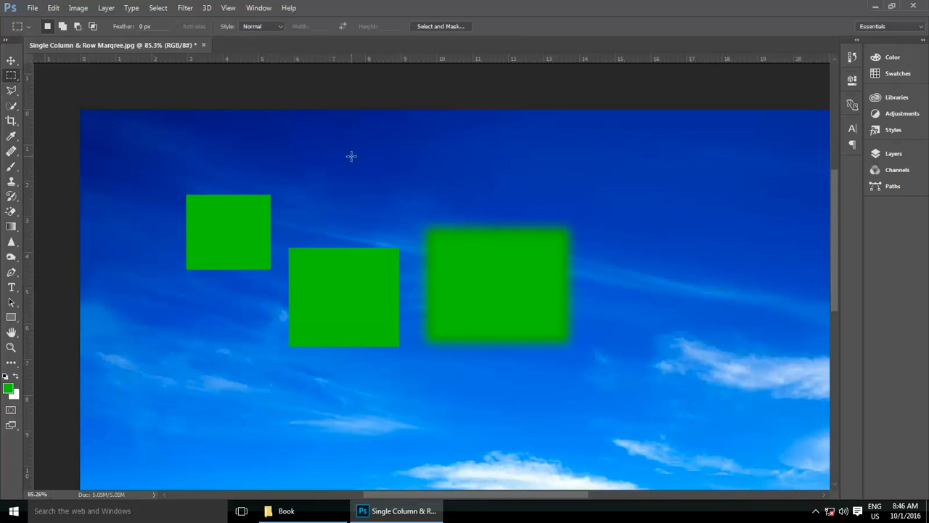
# - Switch to the Elliptical Marquee Tool and open the Ellipitical Marquee image, fitted to the window
pyautogui.hotkey('ctrl', '0')
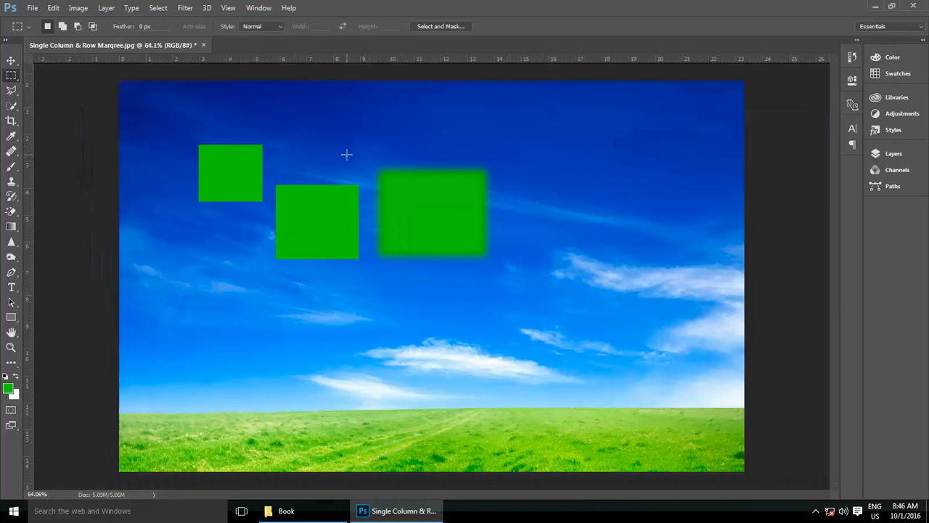
pyautogui.rightClick(16, 75)
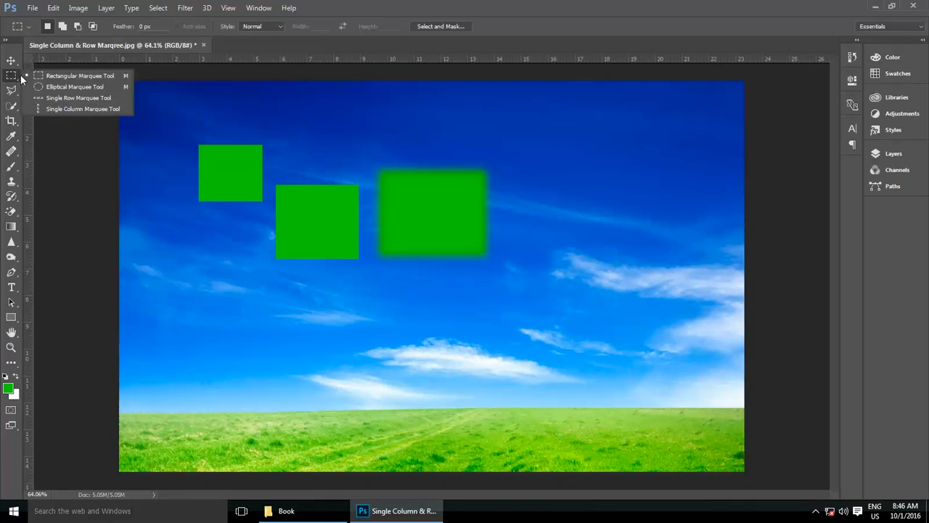
pyautogui.click(96, 89)
pyautogui.click(33, 8)
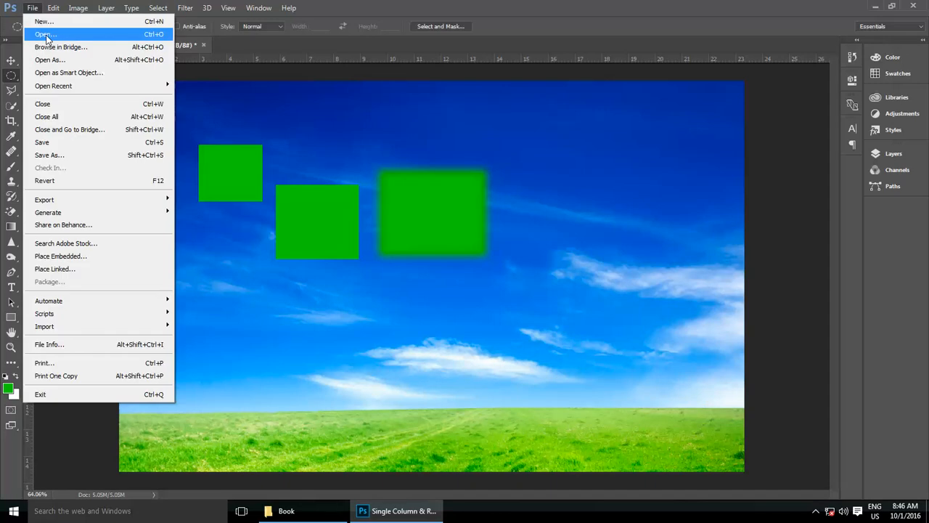
pyautogui.click(45, 34)
pyautogui.click(270, 157)
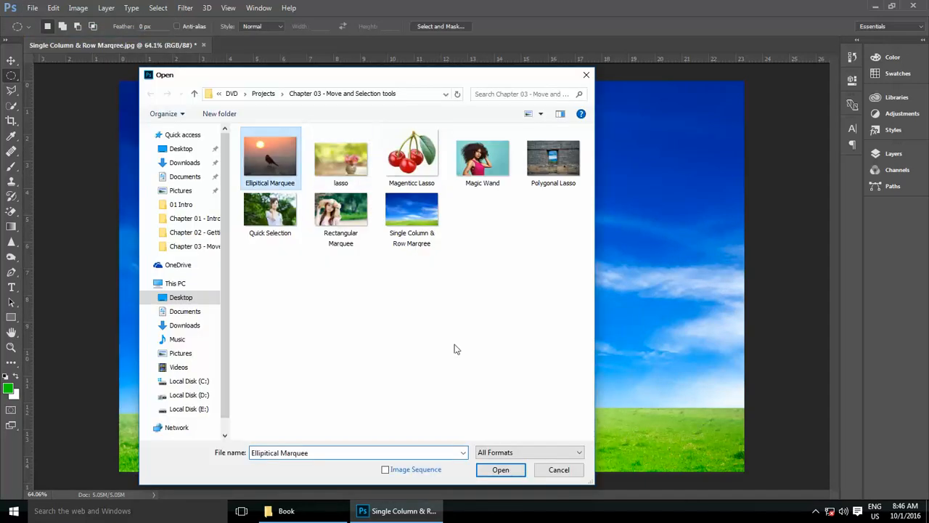
pyautogui.click(500, 468)
pyautogui.hotkey('ctrl', '0')
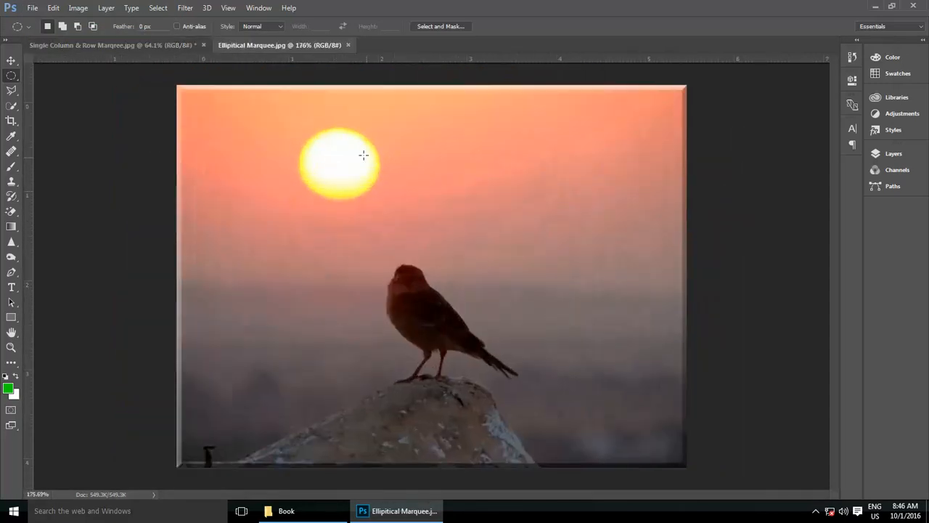
# - Draw an elliptical selection around the sun and reposition it to follow the sun's outline
pyautogui.scroll(5, 363, 155)
pyautogui.moveTo(259, 93); pyautogui.dragTo(399, 216)
pyautogui.click(425, 210)
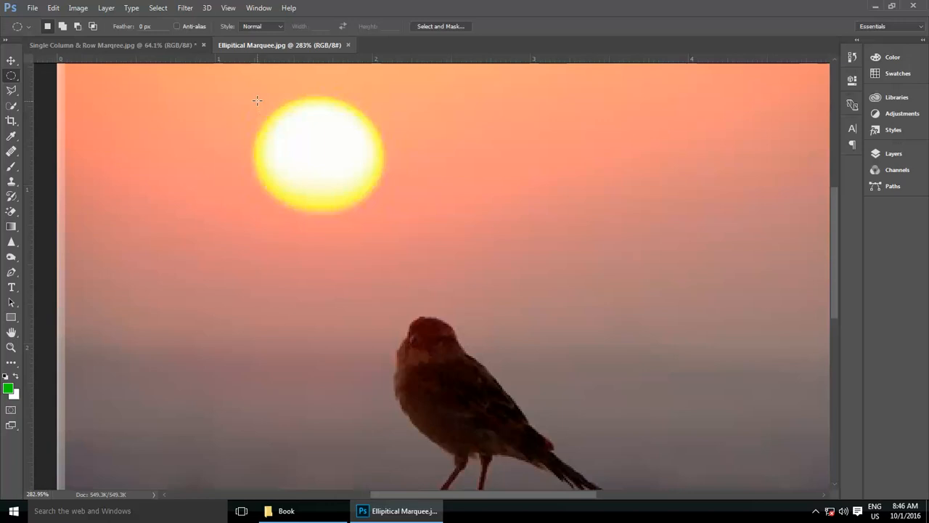
pyautogui.moveTo(257, 100); pyautogui.dragTo(416, 214)
pyautogui.press('space')
pyautogui.moveTo(323, 149)
pyautogui.mouseDown()
pyautogui.moveTo(370, 162)
pyautogui.moveTo(311, 152)
pyautogui.mouseUp()
# - Add an overlapping ellipse at the sun selection's lower right, and subtract another about 0.66 in by 0.72 in from its right side
pyautogui.click(62, 26)
pyautogui.moveTo(424, 260); pyautogui.dragTo(312, 157)
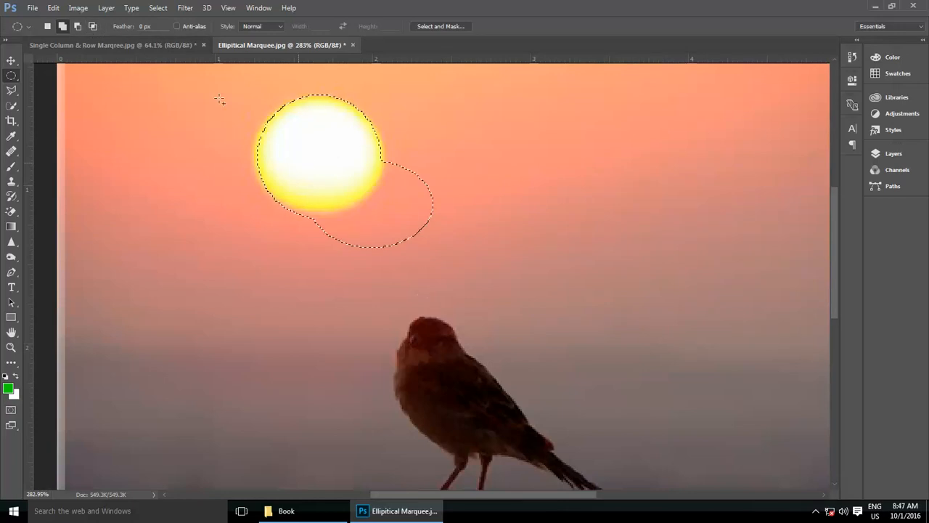
pyautogui.moveTo(353, 101); pyautogui.dragTo(453, 217)
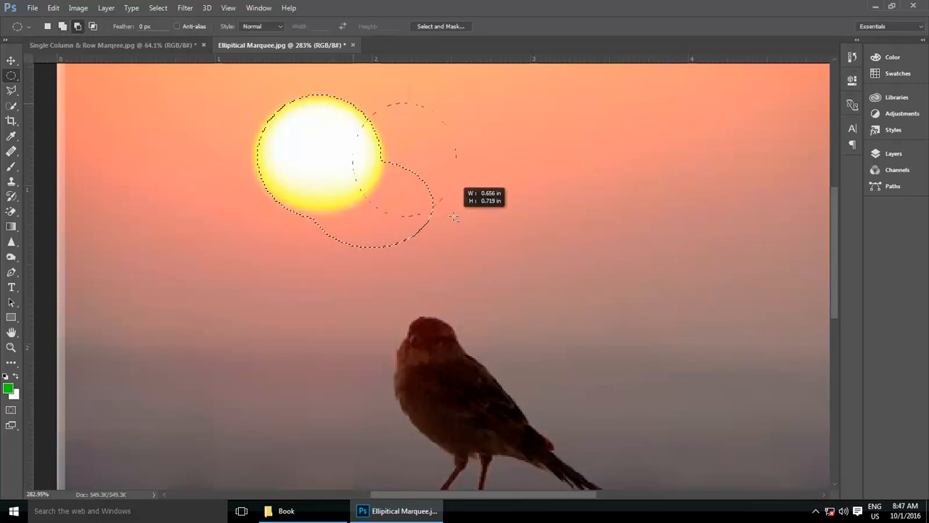
# - Intersect the selection with an ellipse over the sun's left edge, and deselect
pyautogui.click(93, 26)
pyautogui.moveTo(239, 108); pyautogui.dragTo(295, 192)
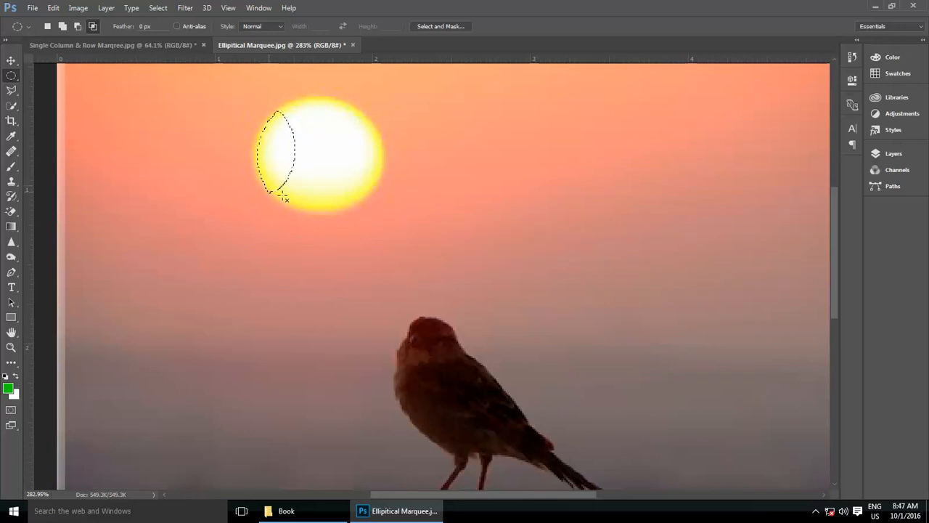
pyautogui.hotkey('ctrl', 'd')
# - Return to the Single Column & Row Marqree image and restore its original snapshot from the History
pyautogui.click(140, 47)
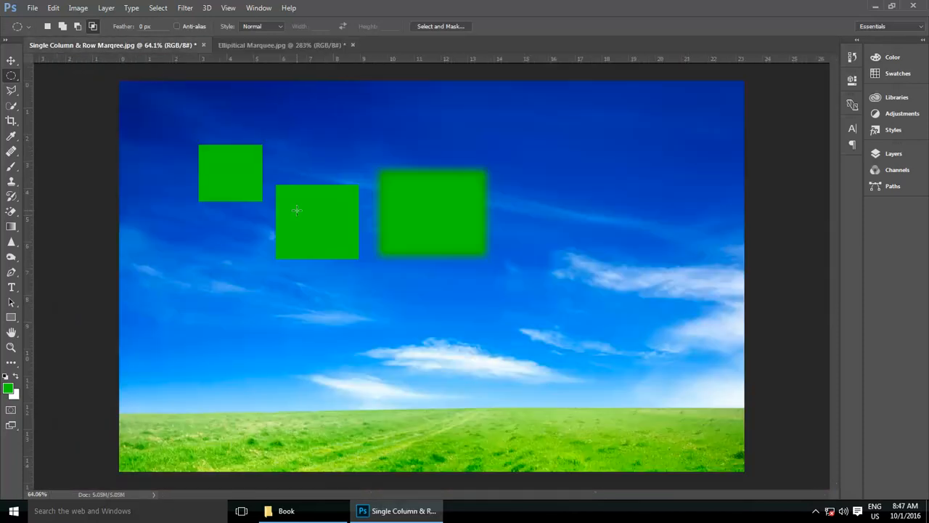
pyautogui.click(259, 8)
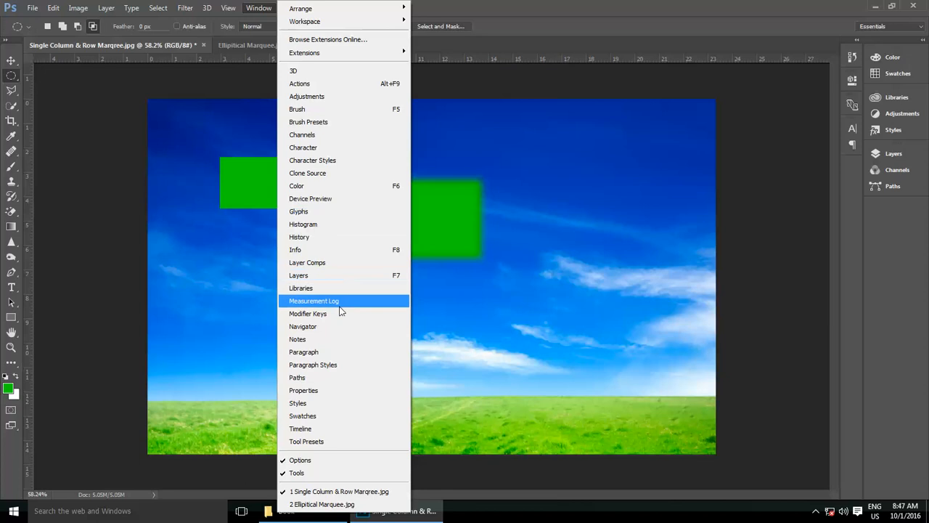
pyautogui.click(350, 237)
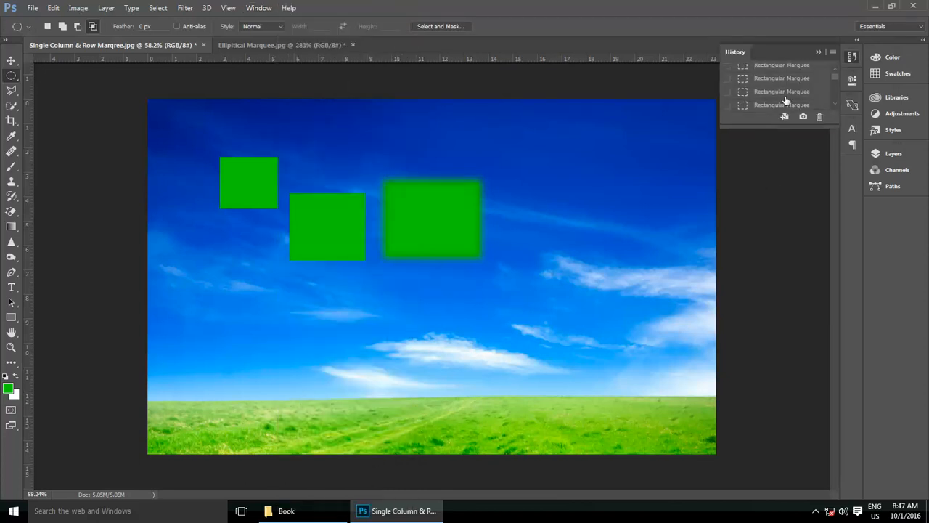
pyautogui.scroll(2, 791, 98)
pyautogui.click(759, 74)
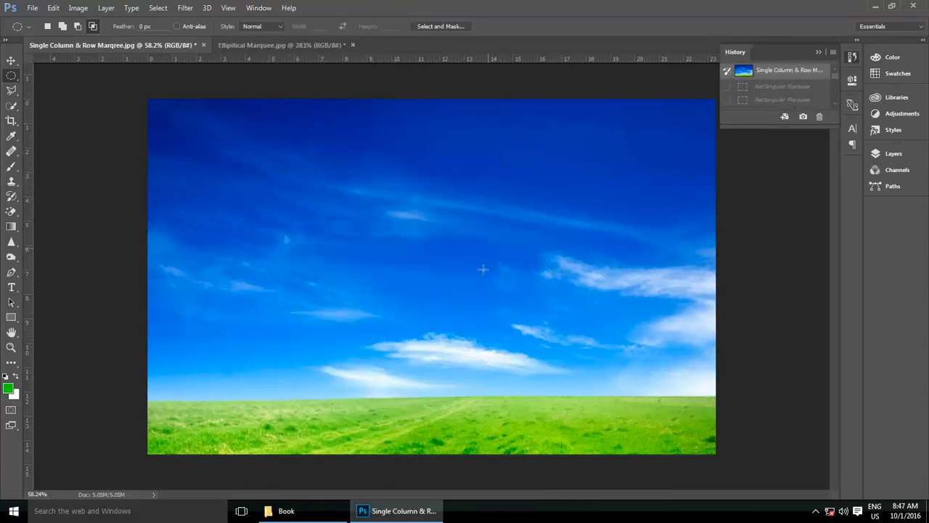
# - With anti-aliasing off, draw a circular selection about 5.6 in wide in the sky, fill it with the green foreground colour and deselect
pyautogui.scroll(3, 276, 191)
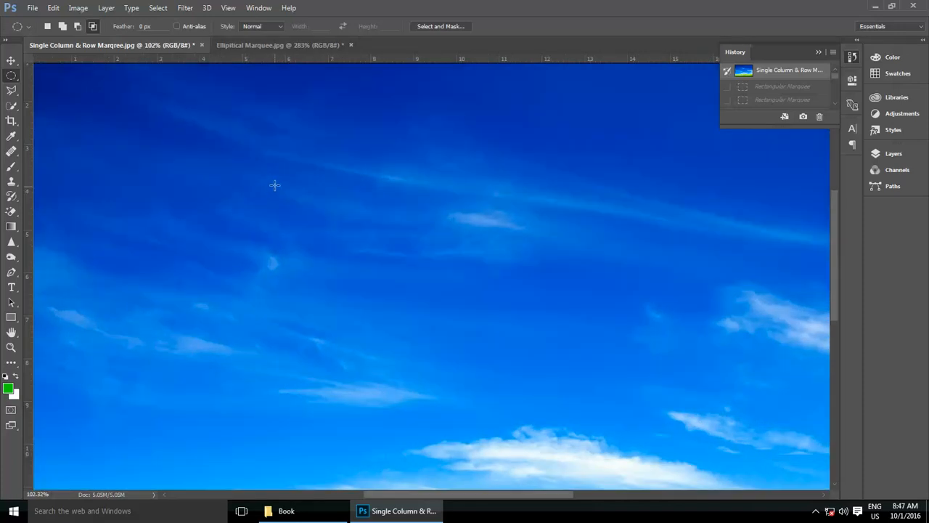
pyautogui.rightClick(11, 78)
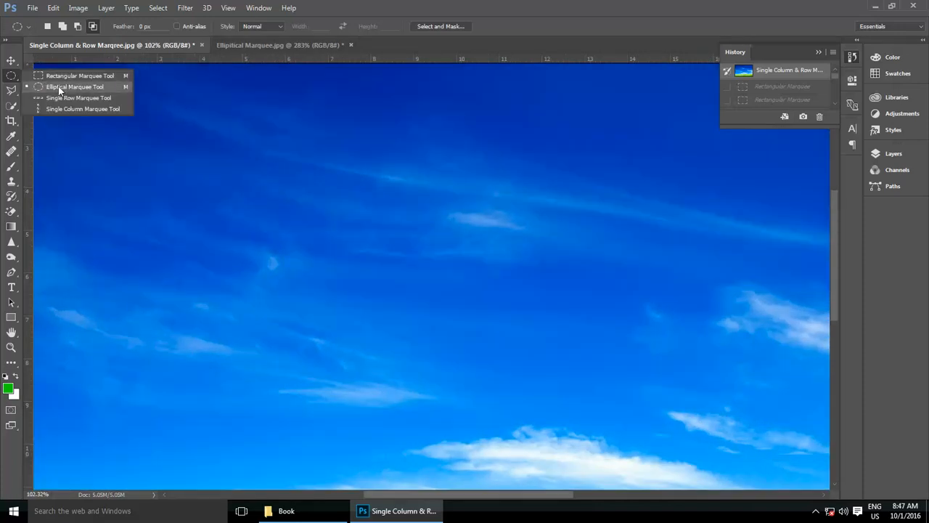
pyautogui.click(58, 86)
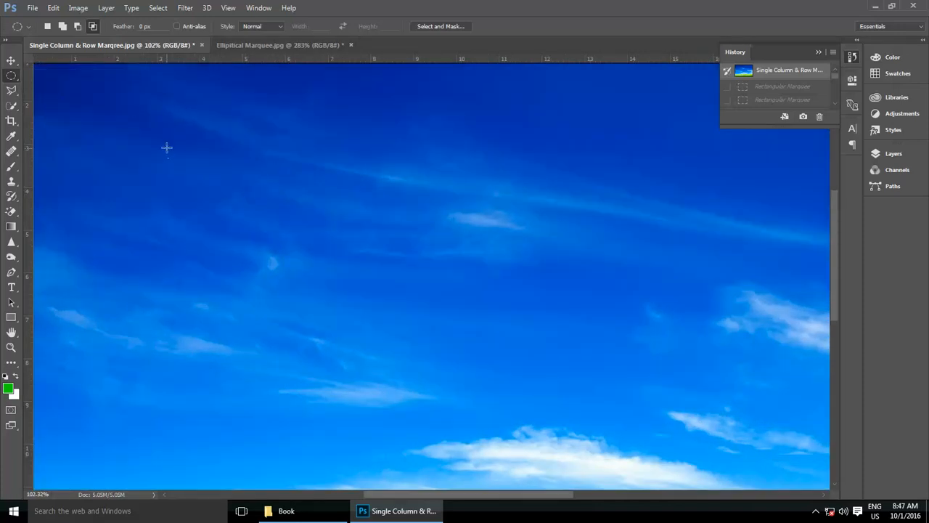
pyautogui.moveTo(164, 137); pyautogui.dragTo(403, 381)
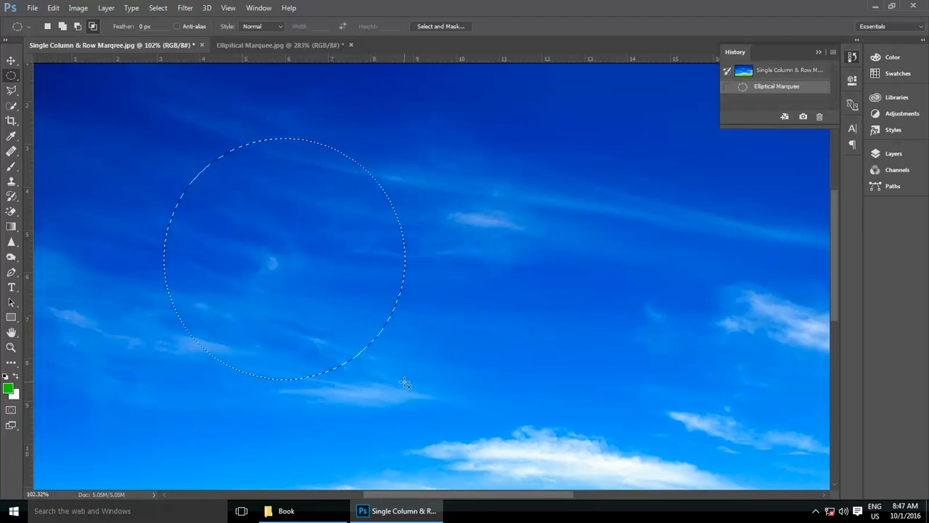
pyautogui.hotkey('alt', 'BackSpace')
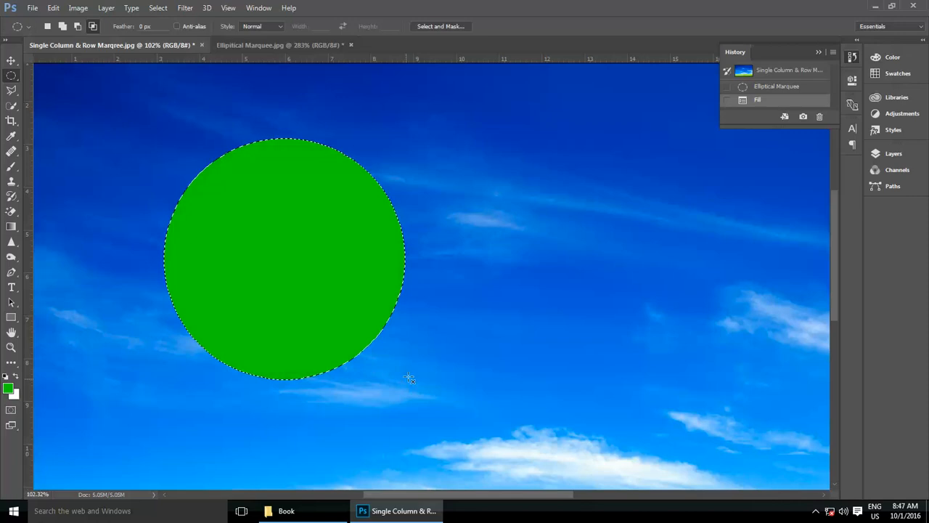
pyautogui.click(482, 297)
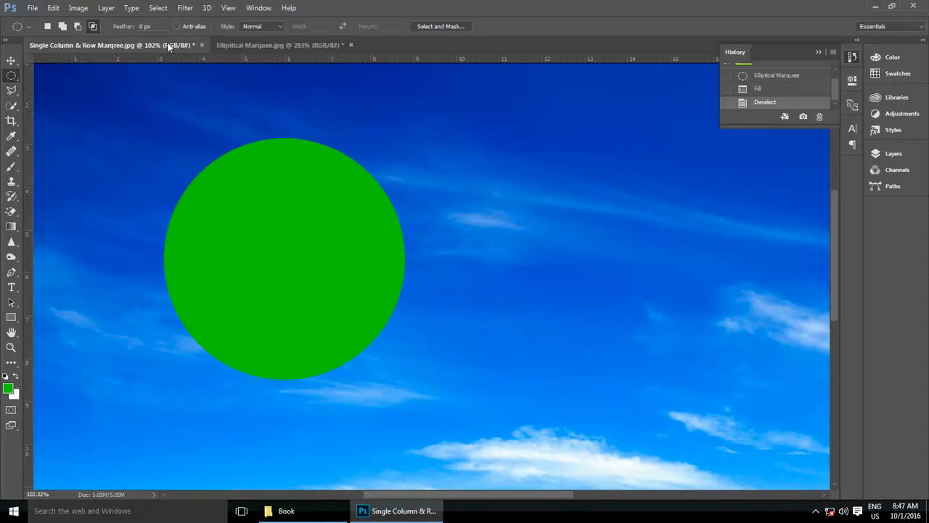
# - Turn on Anti-alias, draw a similar circular selection to the right of the green circle, and fill it with the green foreground colour
pyautogui.click(178, 27)
pyautogui.moveTo(436, 153); pyautogui.dragTo(654, 370)
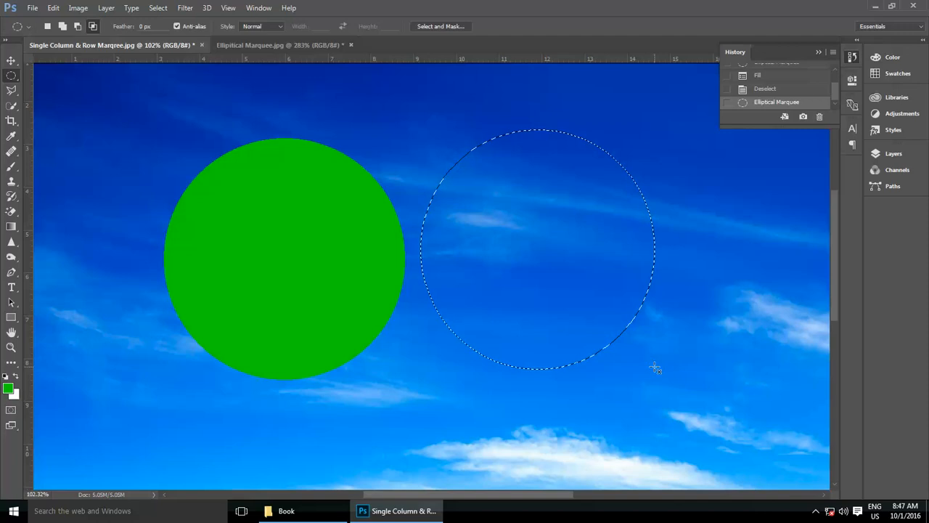
pyautogui.hotkey('alt', 'BackSpace')
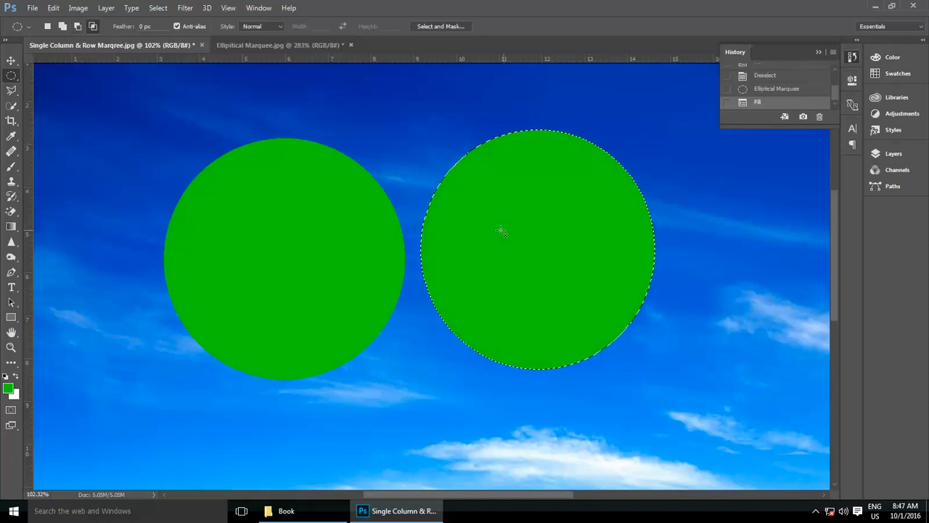
pyautogui.scroll(5, 436, 250)
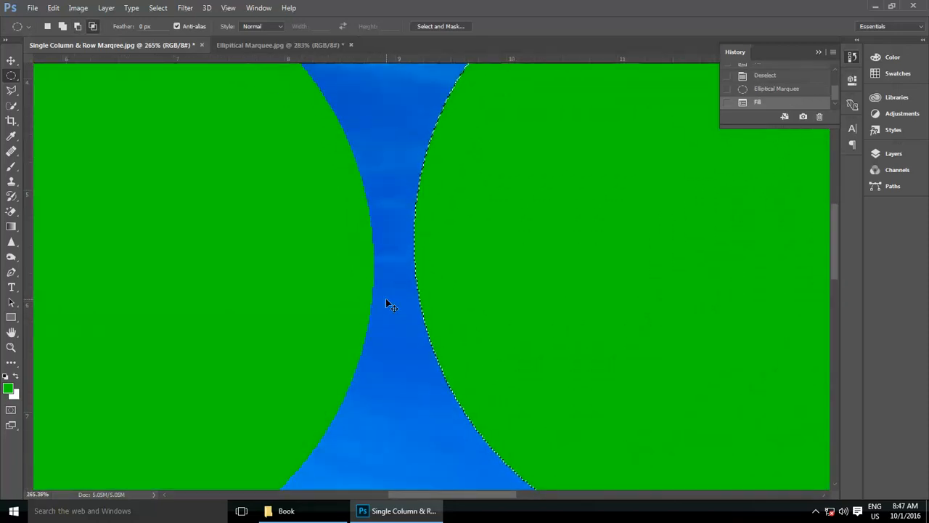
# - Deselect the right circle and compare the facing edges of the two green circles up close
pyautogui.hotkey('ctrl', 'd')
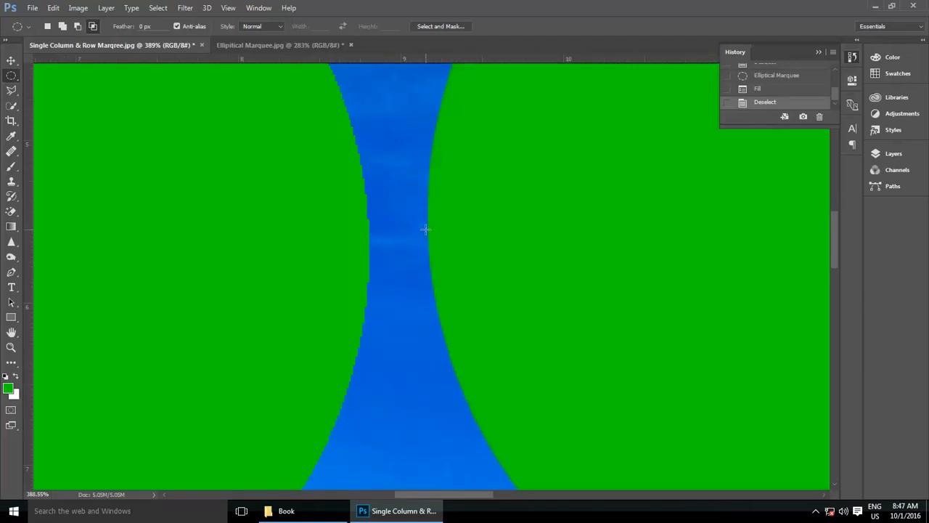
pyautogui.scroll(2, 398, 213)
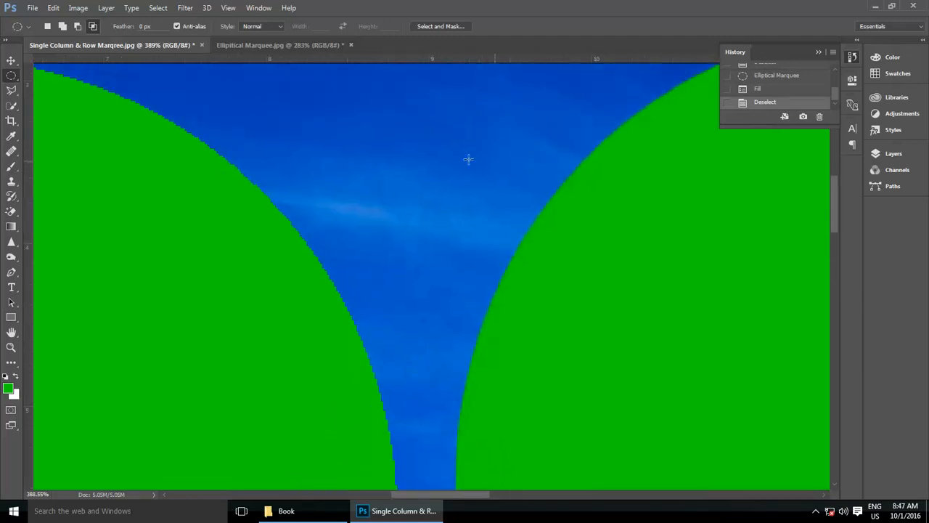
pyautogui.scroll(-1, 240, 95)
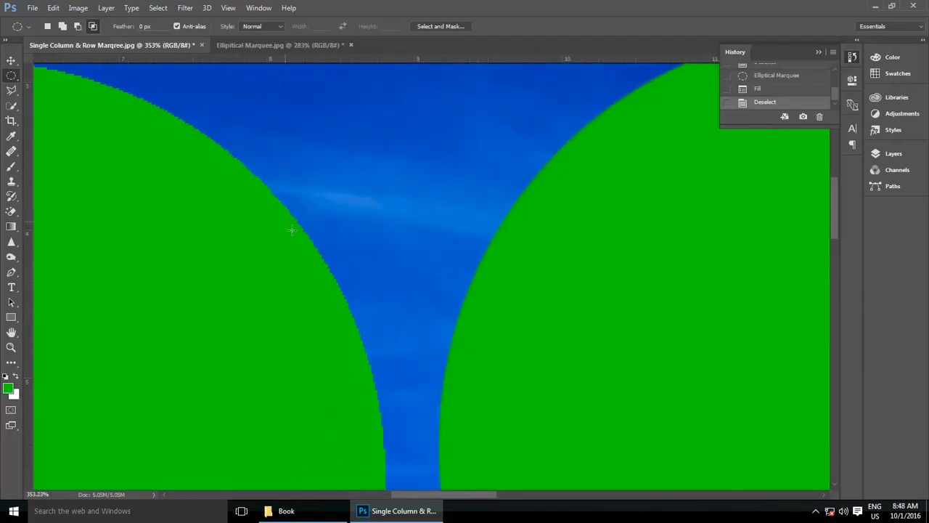
pyautogui.moveTo(449, 324); pyautogui.dragTo(365, 238)
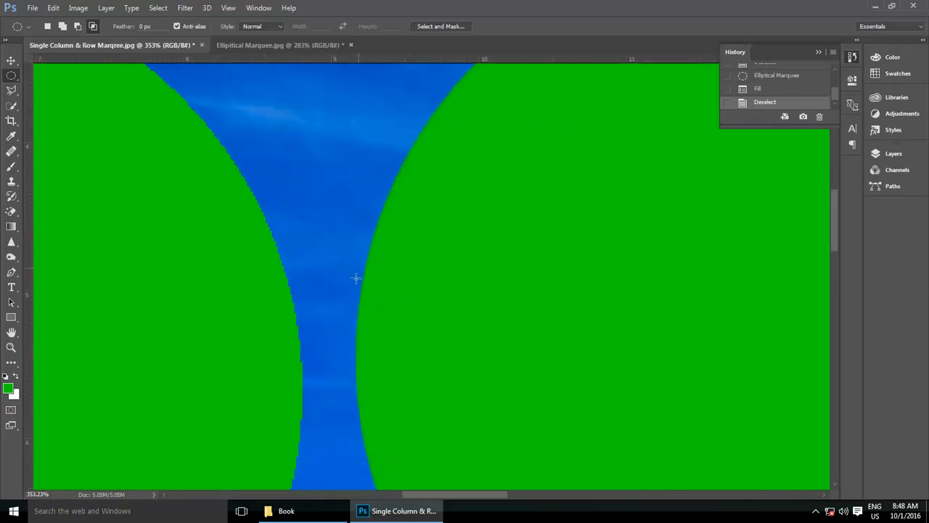
pyautogui.scroll(-3, 294, 116)
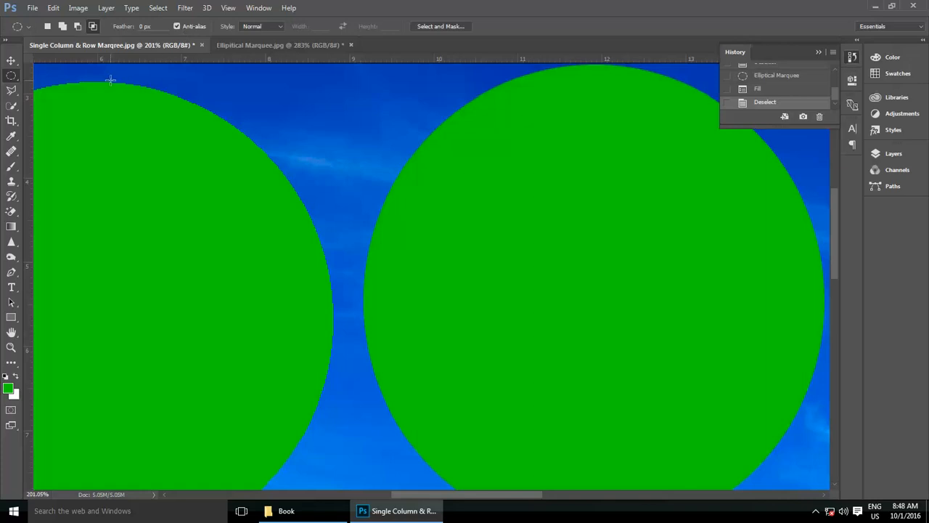
pyautogui.scroll(2, 171, 104)
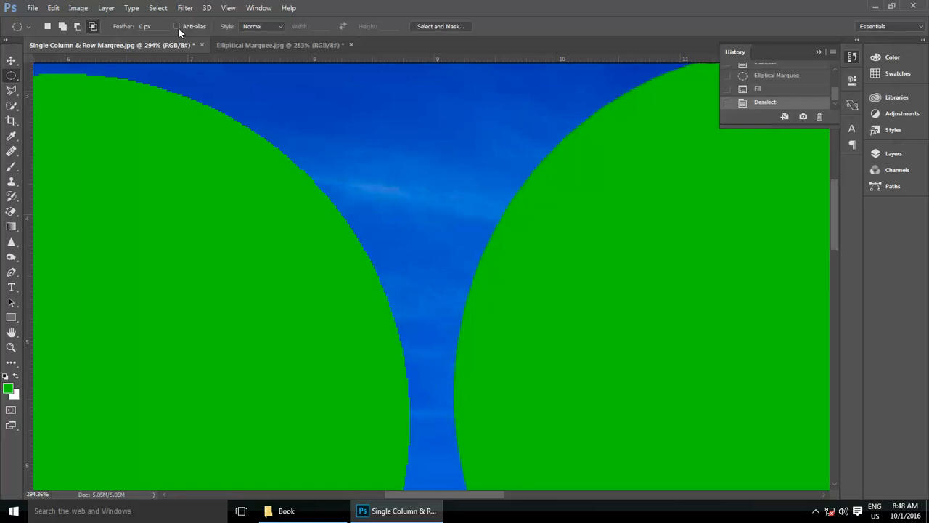
pyautogui.click(260, 27)
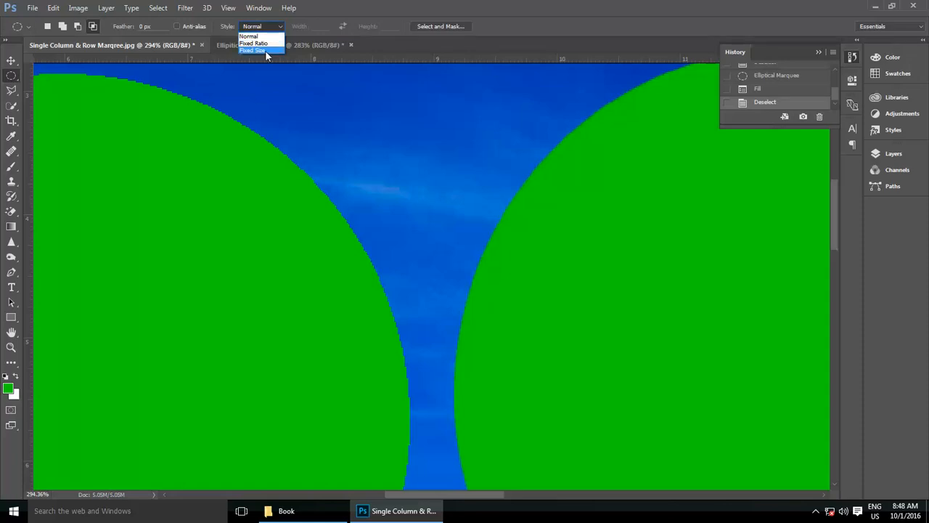
pyautogui.click(207, 36)
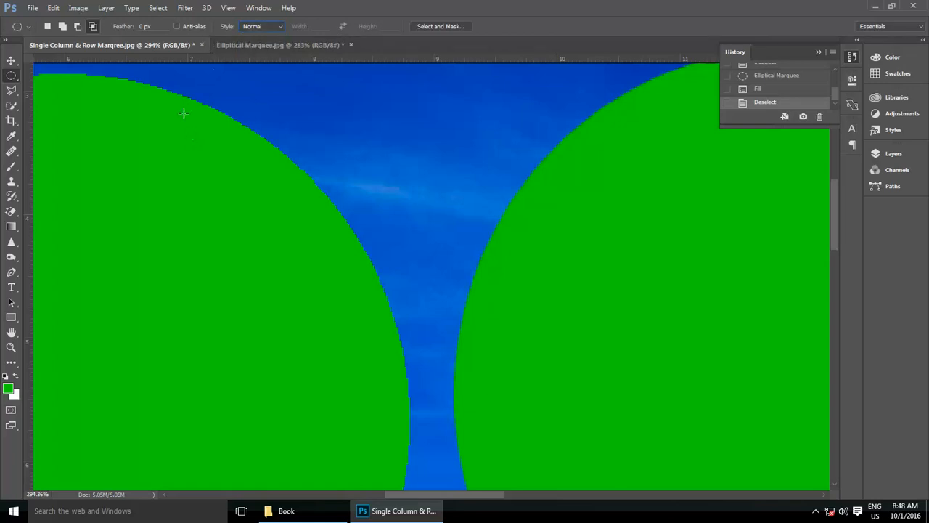
# - Select a single pixel row about 1.2 in below the image's upper edge, fill it with the green foreground colour and deselect
pyautogui.rightClick(10, 75)
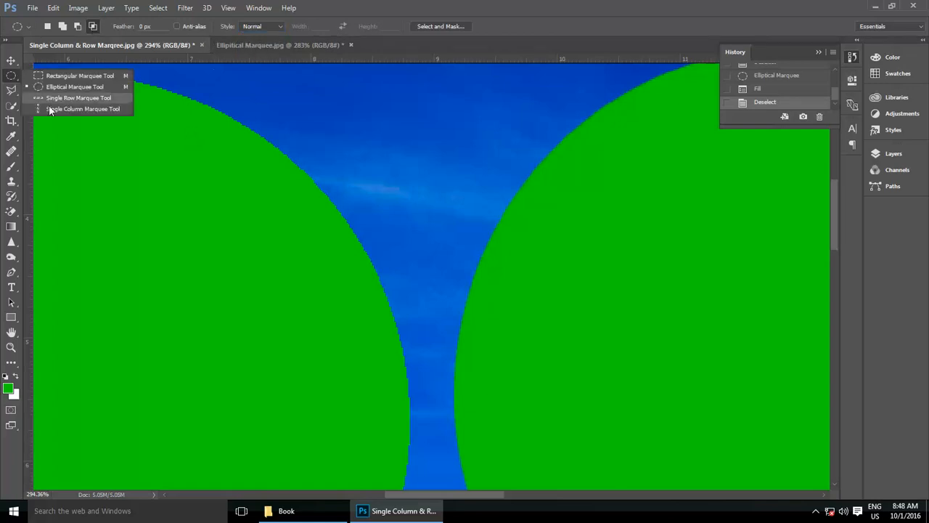
pyautogui.click(90, 98)
pyautogui.scroll(-6, 269, 145)
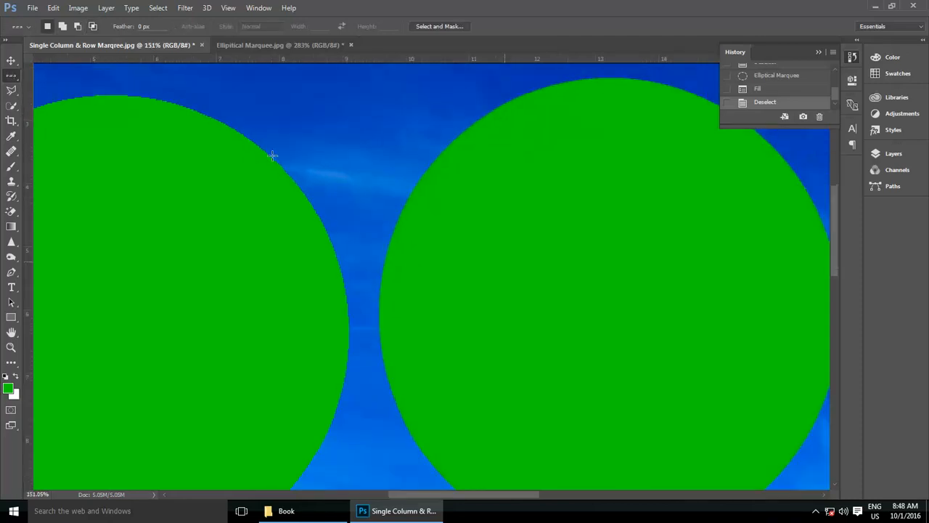
pyautogui.scroll(-1, 306, 101)
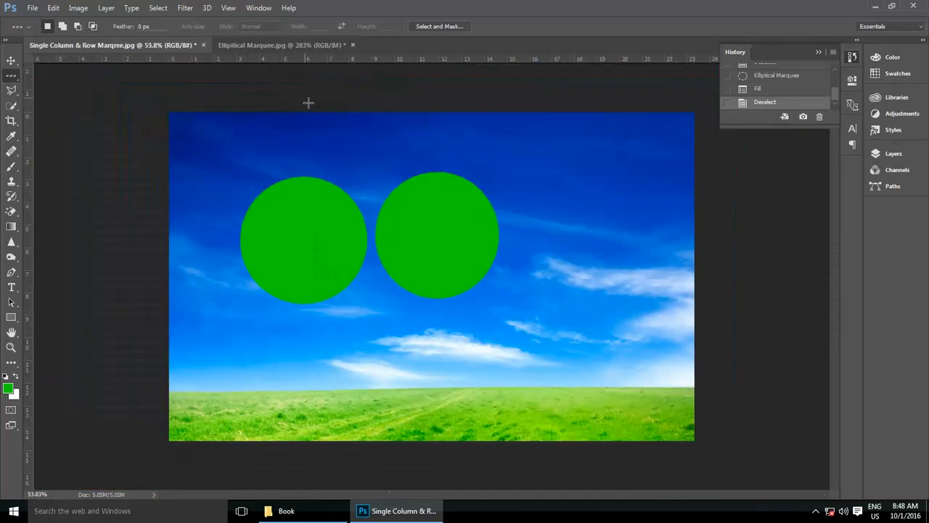
pyautogui.click(358, 139)
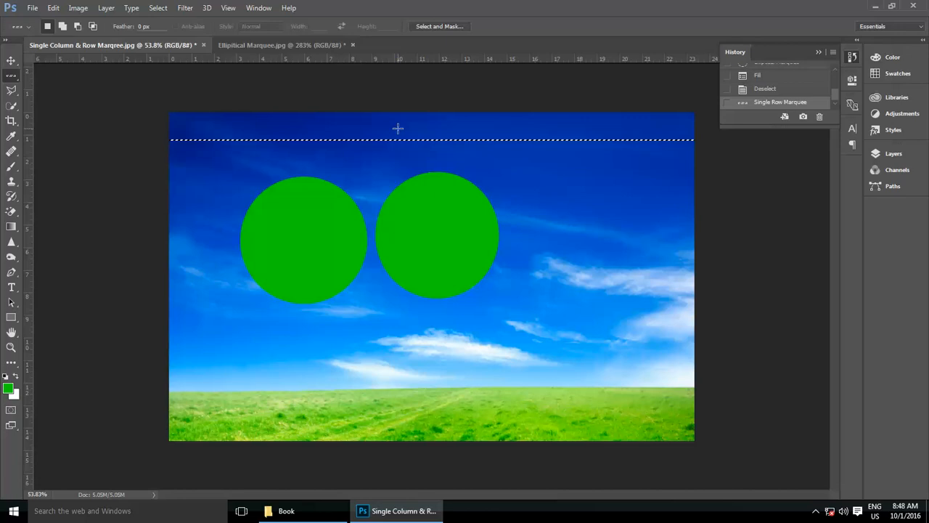
pyautogui.scroll(5, 397, 129)
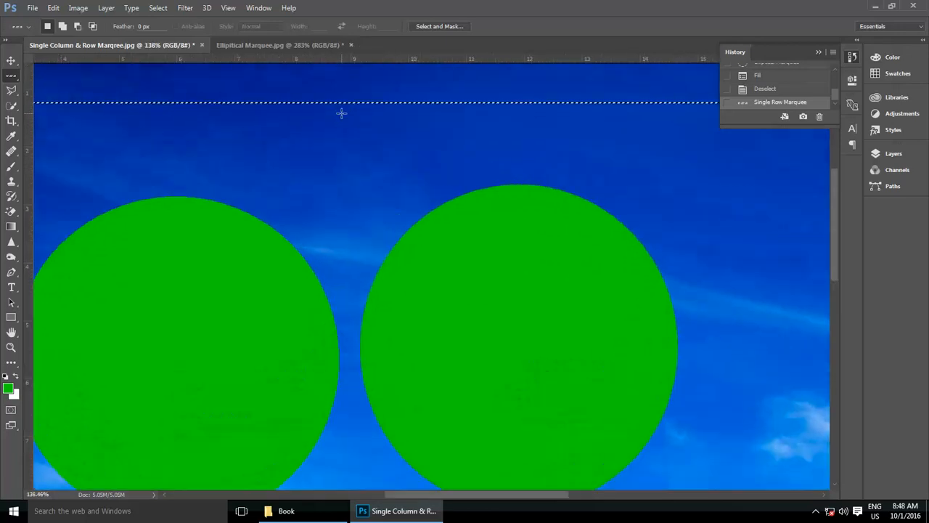
pyautogui.hotkey('alt', 'BackSpace')
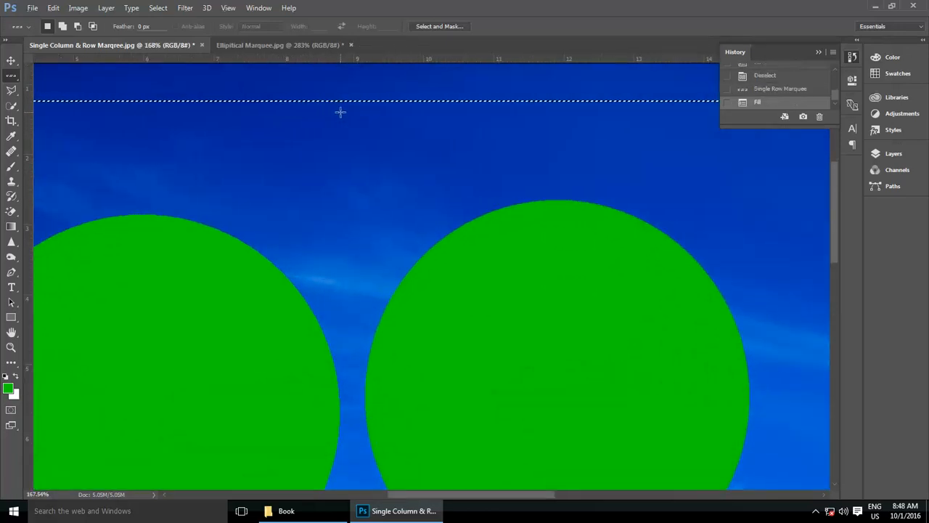
pyautogui.hotkey('ctrl', 'd')
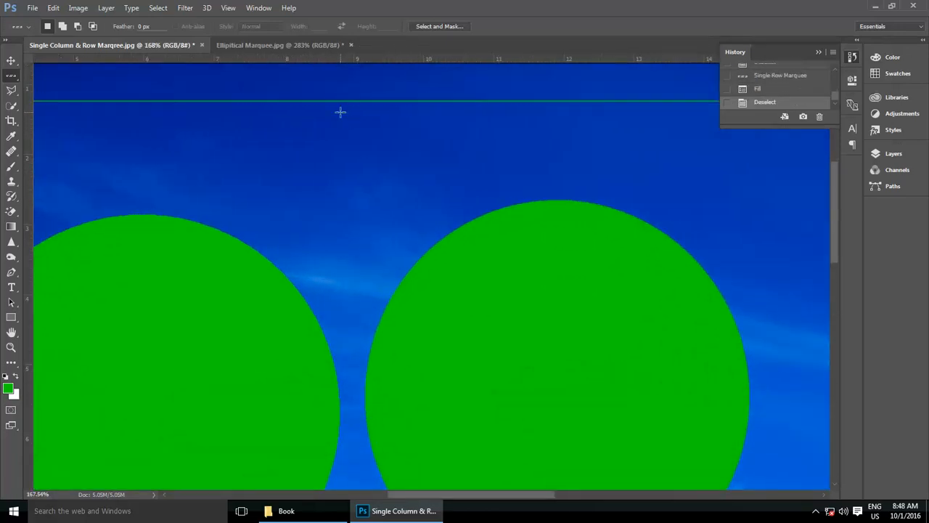
# - Select a single pixel column through the sky and grass, left of both green circles, and inspect it at 3200% zoom
pyautogui.scroll(-4, 339, 111)
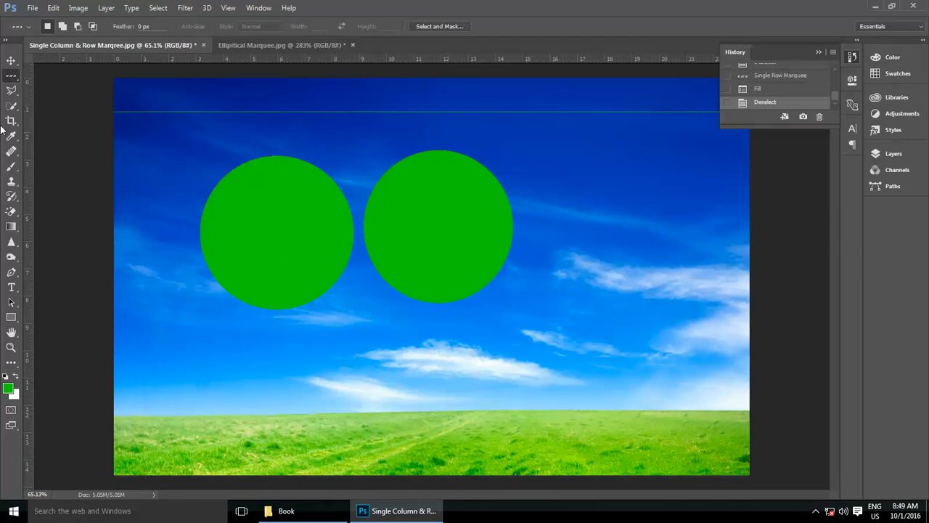
pyautogui.rightClick(13, 79)
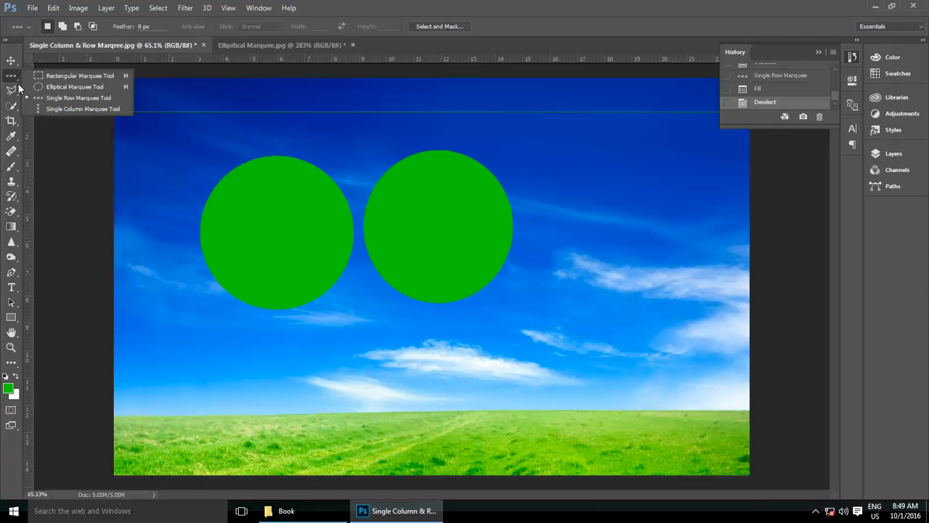
pyautogui.click(65, 108)
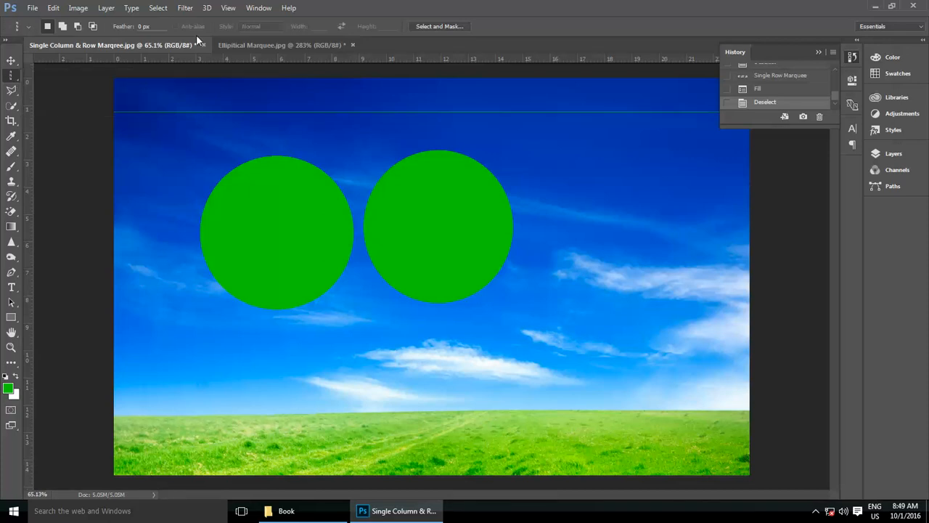
pyautogui.click(178, 174)
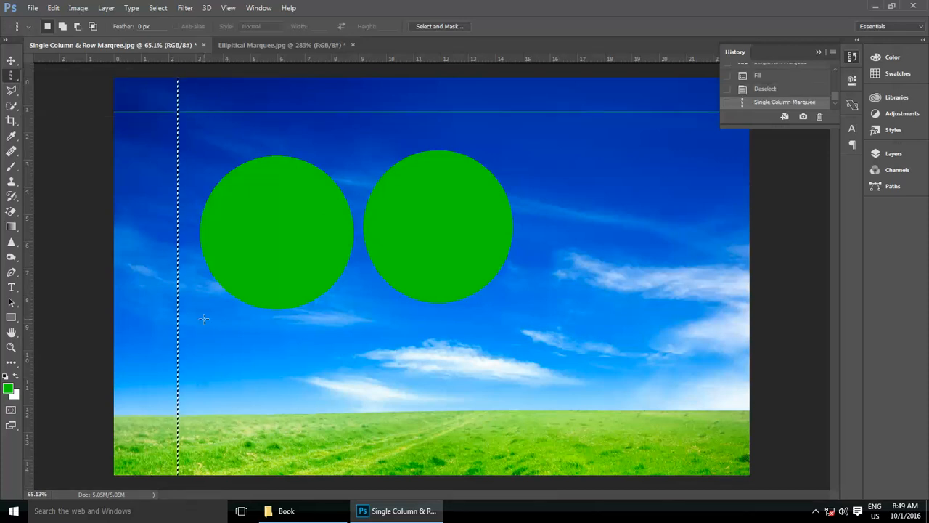
pyautogui.scroll(12, 154, 176)
pyautogui.scroll(5, 143, 181)
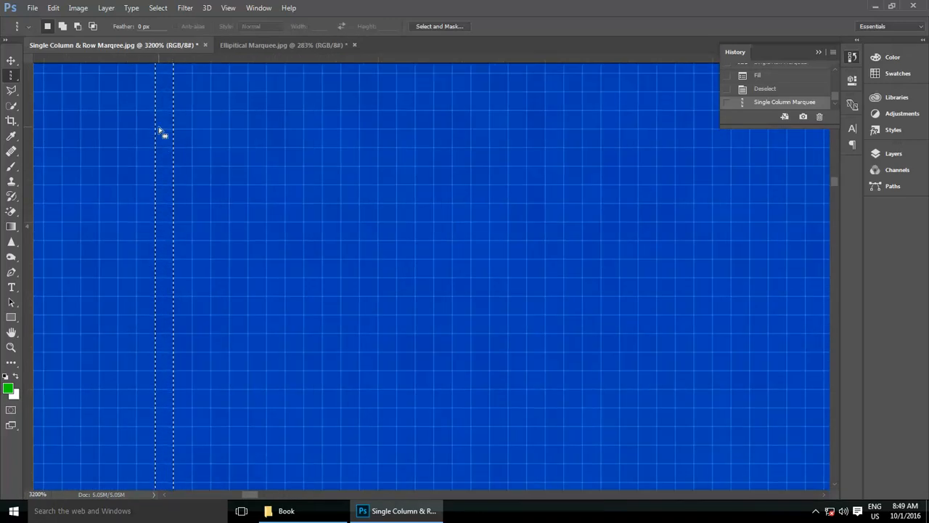
# - Replace the column selection with a one-pixel-high row selection across the sky using the Single Row Marquee Tool
pyautogui.rightClick(11, 75)
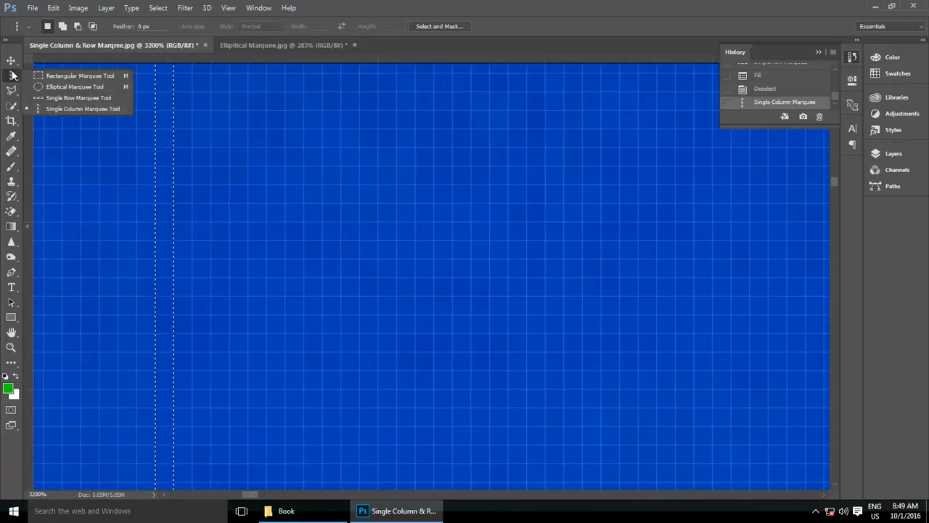
pyautogui.click(72, 99)
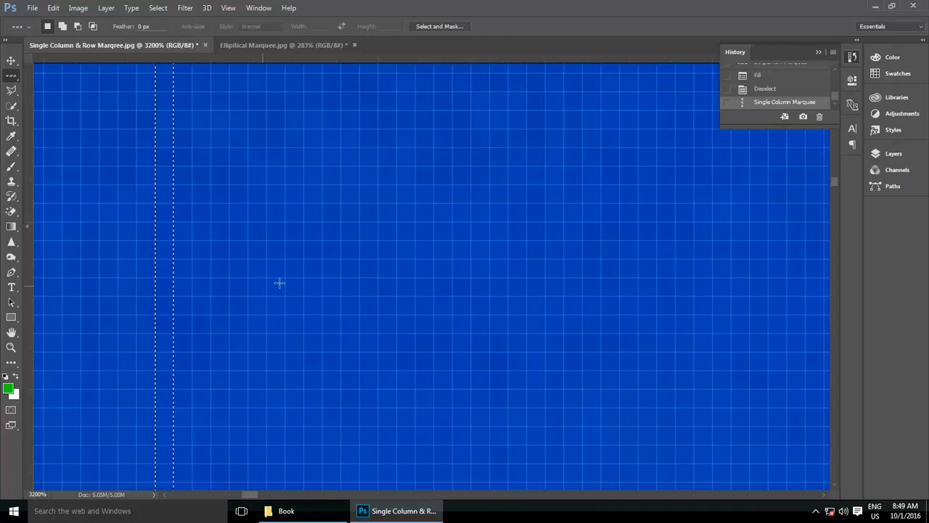
pyautogui.click(280, 213)
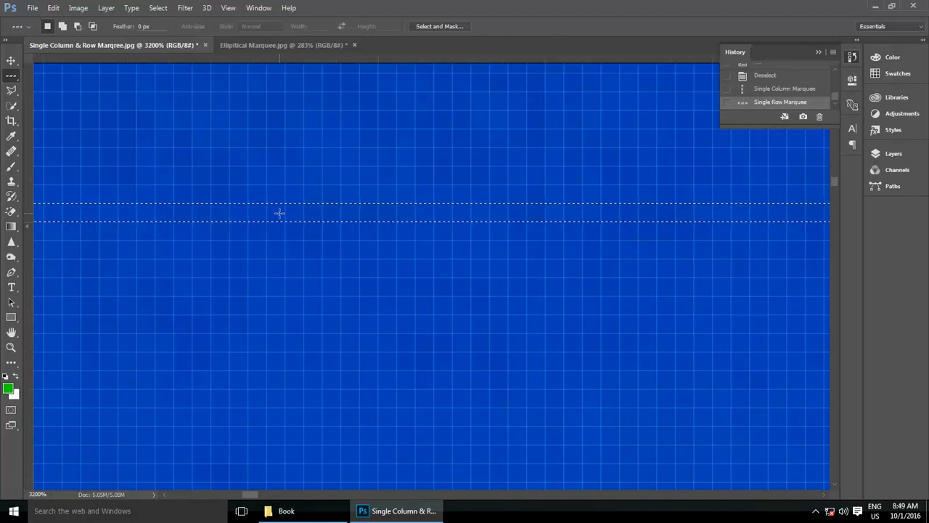
# - Add the pixel row directly above to the selection, and remove it again in Subtract from Selection mode
pyautogui.scroll(-3, 276, 218)
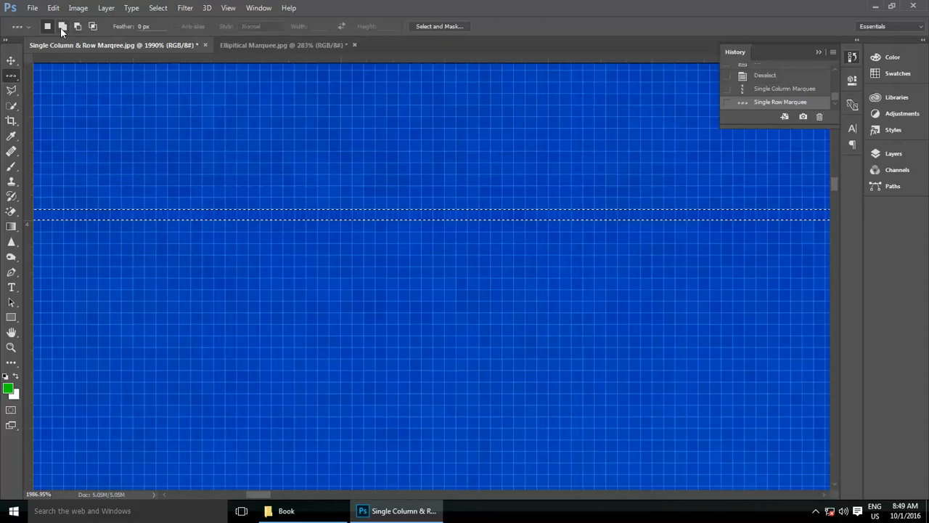
pyautogui.click(93, 204)
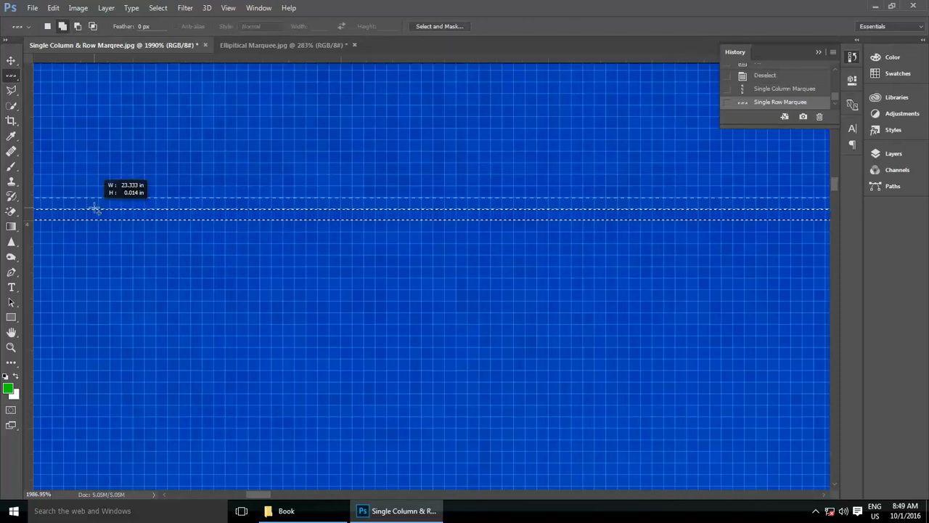
pyautogui.click(77, 29)
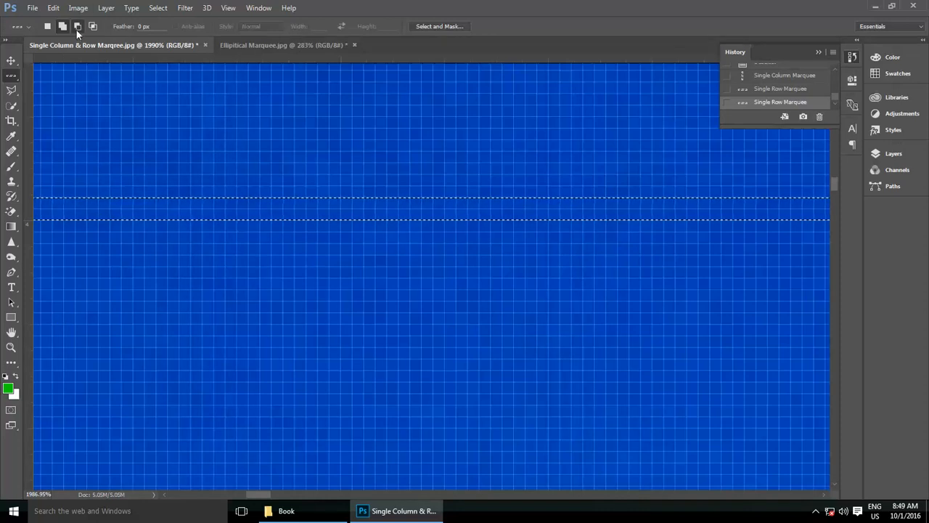
pyautogui.click(134, 202)
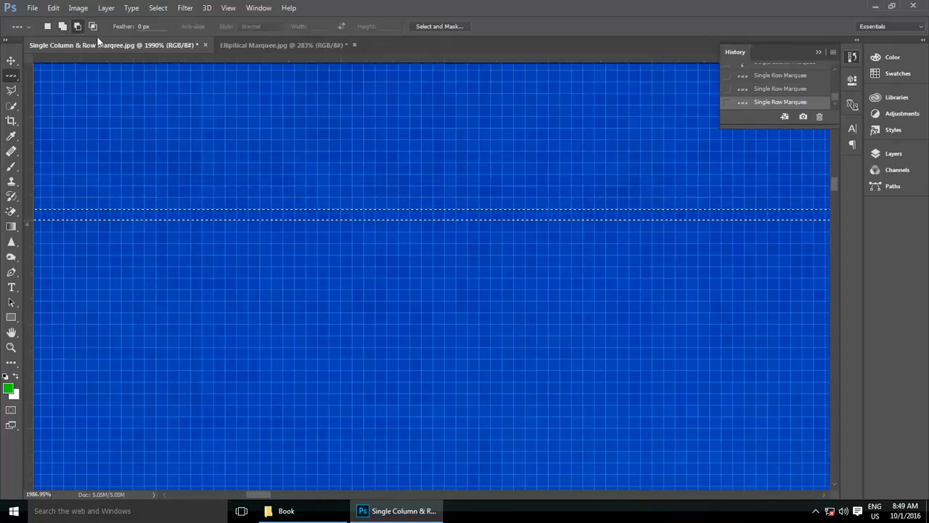
# - Show the available marquee tool variants
pyautogui.rightClick(16, 76)
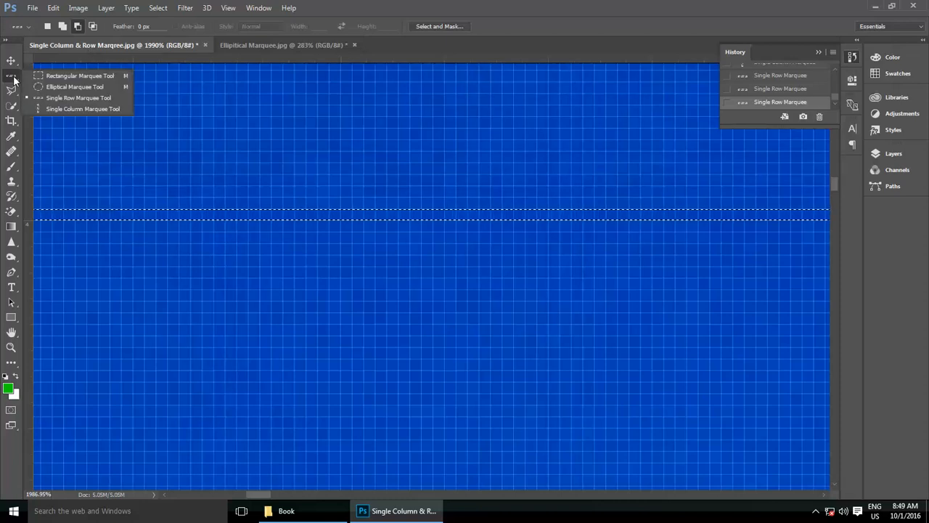